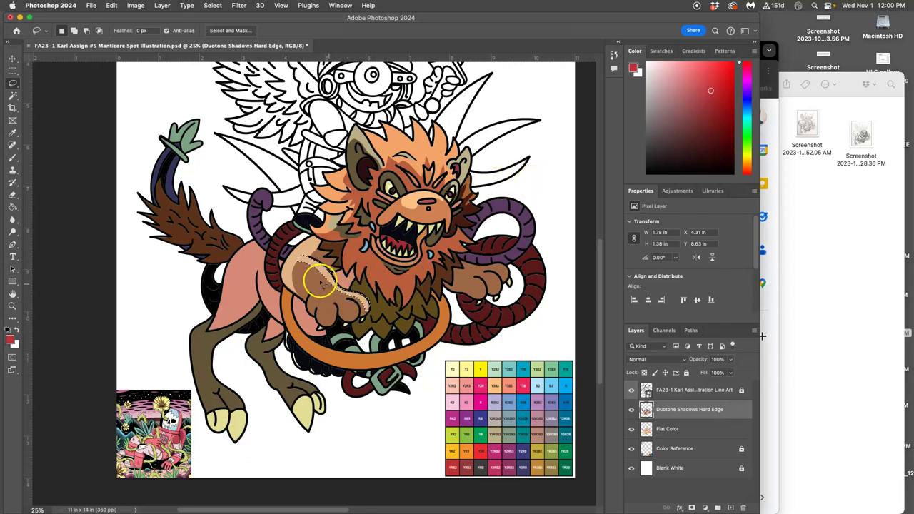
- Delete the dark shading on the chest and outline the shading on the right paw
key("BackSpace")
key("super+d")
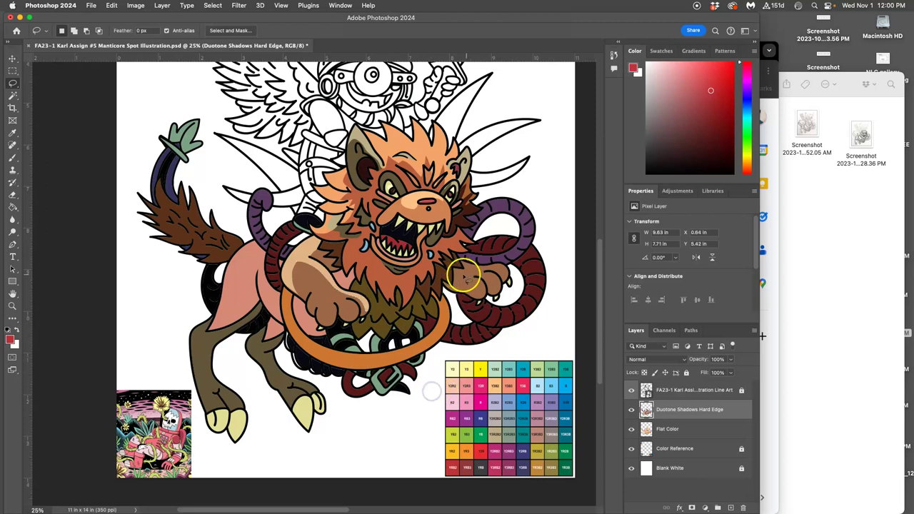
left_click(13, 87)
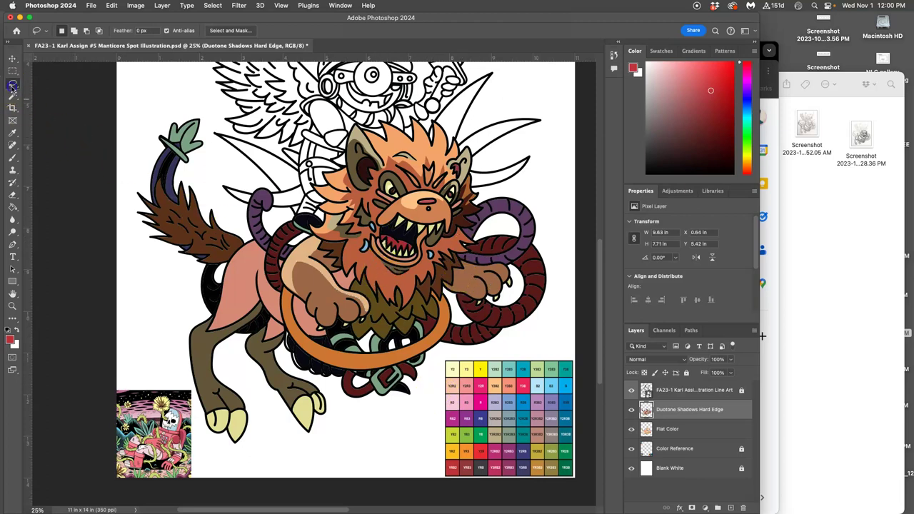
mouse_move(469, 244)
left_mouse_down()
mouse_move(464, 268)
mouse_move(472, 269)
left_mouse_up()
left_click_drag(463, 264, 462, 266)
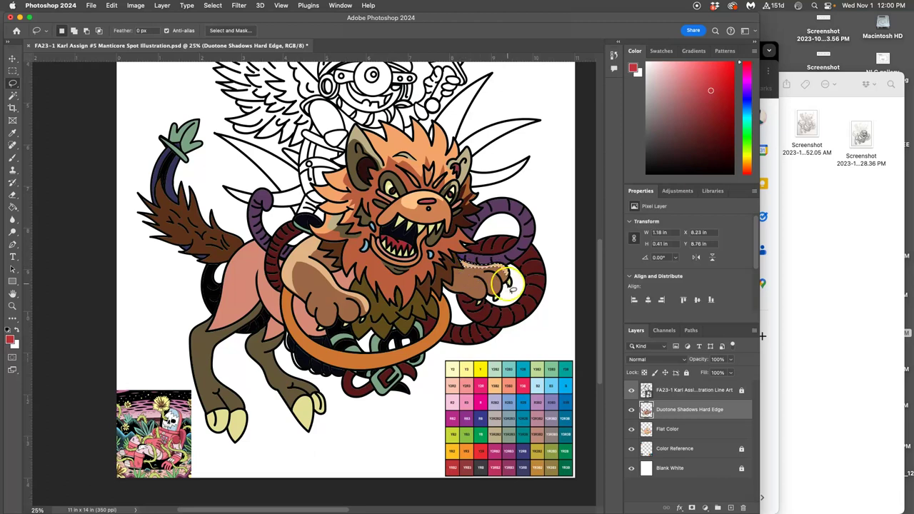
left_click(353, 265)
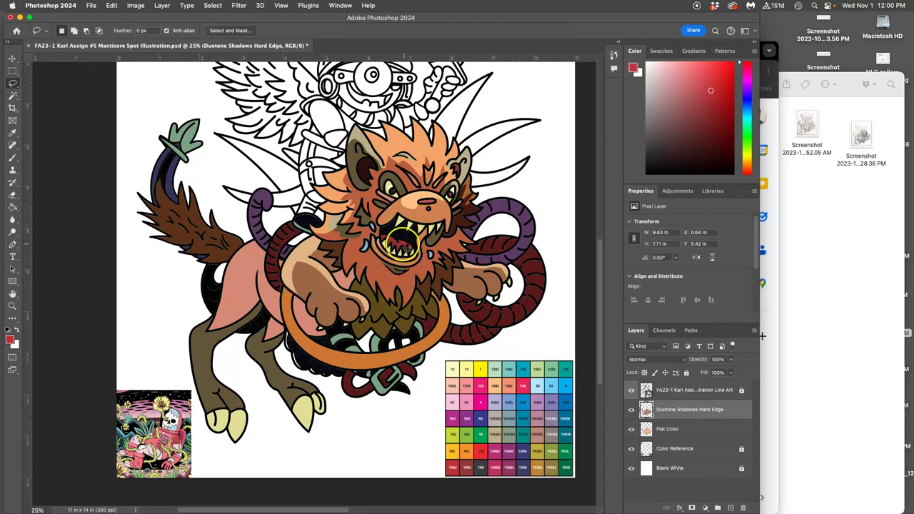
- Outline the shading inside the lion's mouth and over the purple tail
left_click_drag(391, 243, 408, 245)
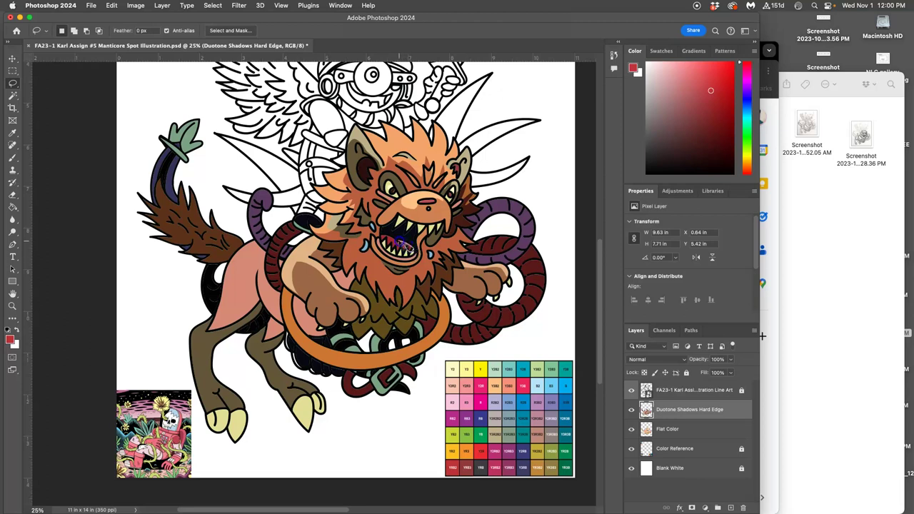
left_click_drag(404, 247, 396, 250)
key("ctrl+d")
mouse_move(482, 200)
left_mouse_down()
mouse_move(535, 204)
mouse_move(537, 243)
left_mouse_up()
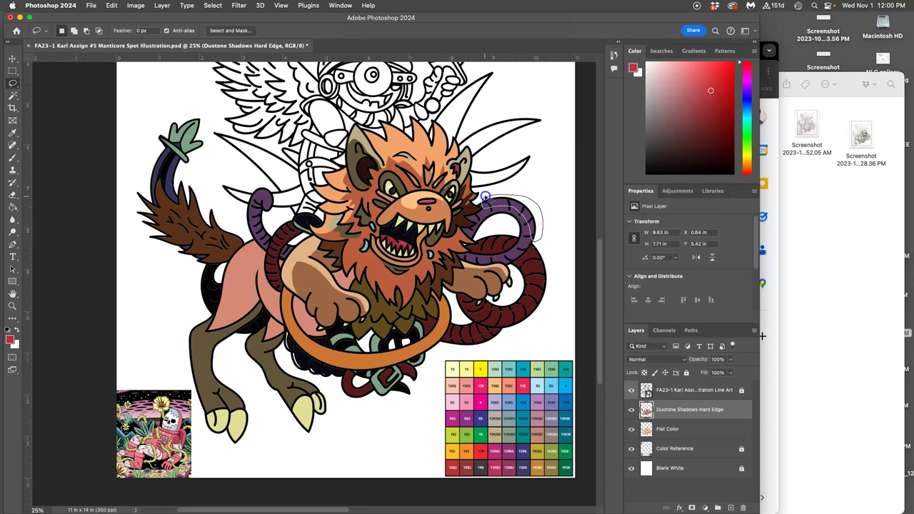
left_click_drag(485, 197, 484, 197)
left_click(541, 192)
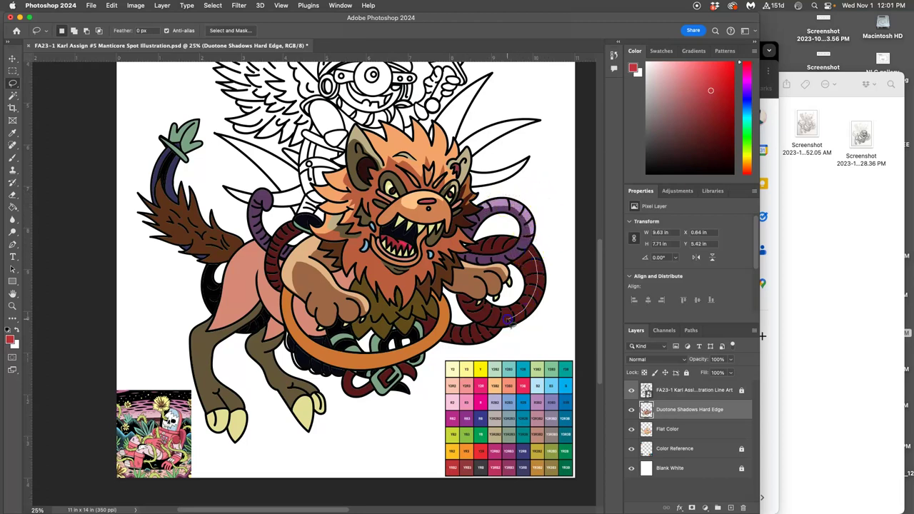
- Delete the shadow along the red tail's right side and a small tail patch
mouse_move(504, 322)
left_mouse_down()
mouse_move(535, 321)
mouse_move(554, 277)
mouse_move(532, 244)
left_mouse_up()
key("Delete")
key("ctrl+d")
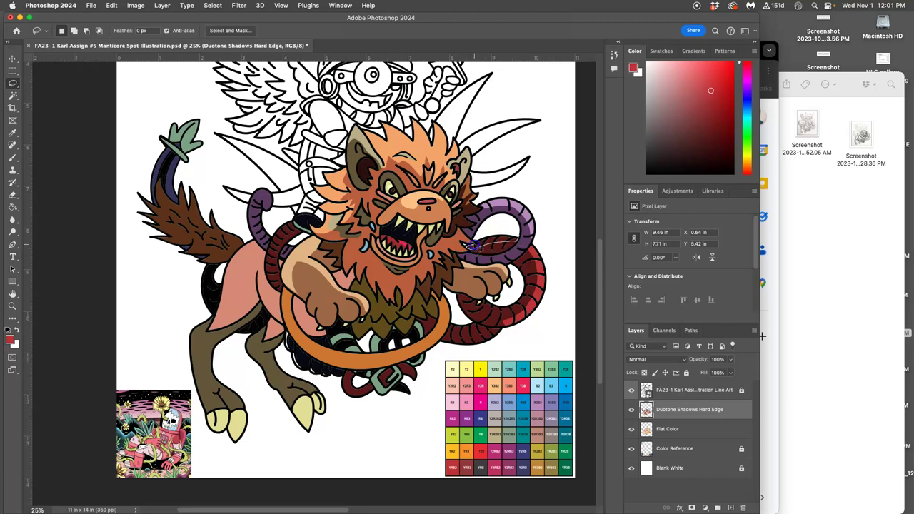
left_click_drag(496, 232, 512, 232)
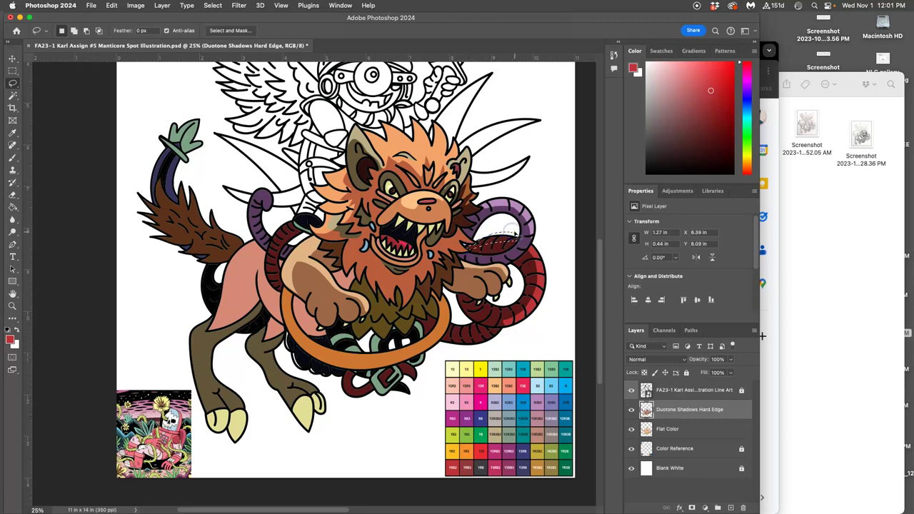
key("Delete")
left_click(535, 212)
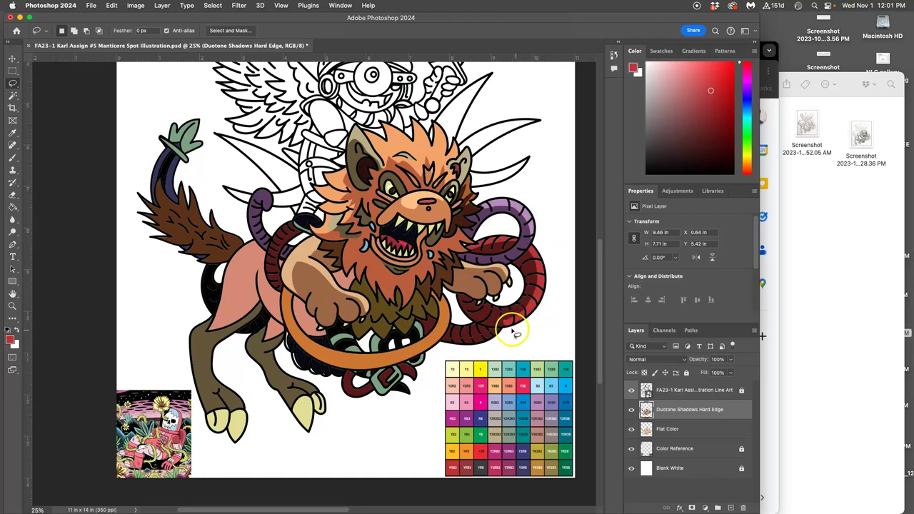
- Outline the lower red tail shading and delete the brown tail's dark shading
mouse_move(514, 329)
left_mouse_down()
mouse_move(504, 316)
mouse_move(500, 332)
mouse_move(479, 328)
left_mouse_up()
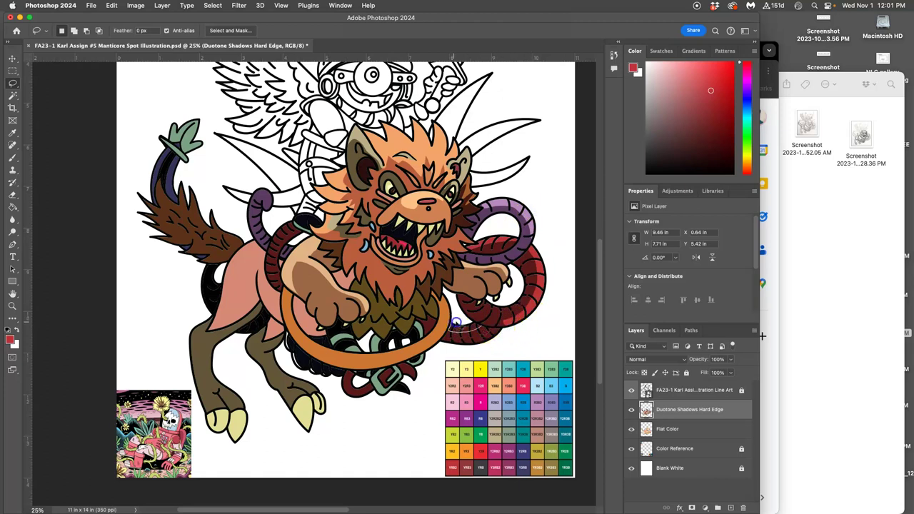
mouse_move(474, 322)
left_mouse_down()
mouse_move(537, 333)
mouse_move(514, 338)
mouse_move(246, 278)
mouse_move(219, 254)
mouse_move(249, 242)
mouse_move(196, 183)
left_mouse_up()
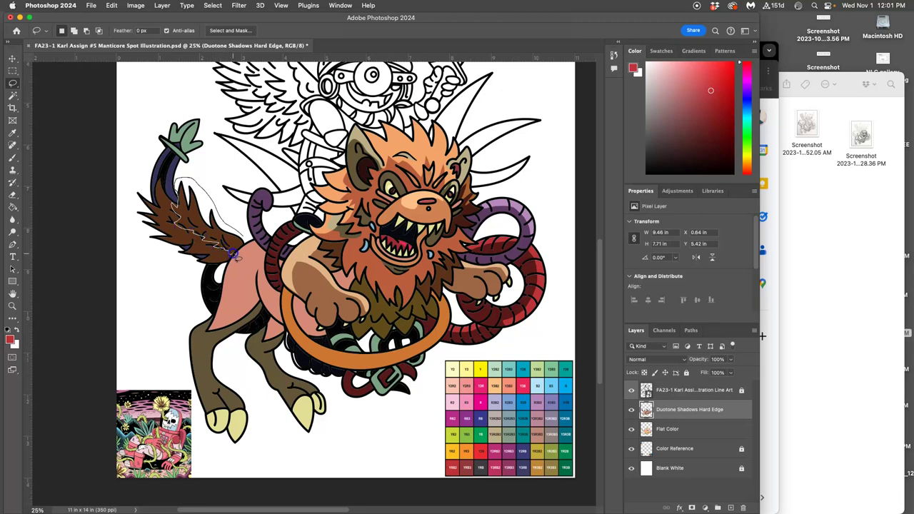
left_click_drag(244, 239, 243, 241)
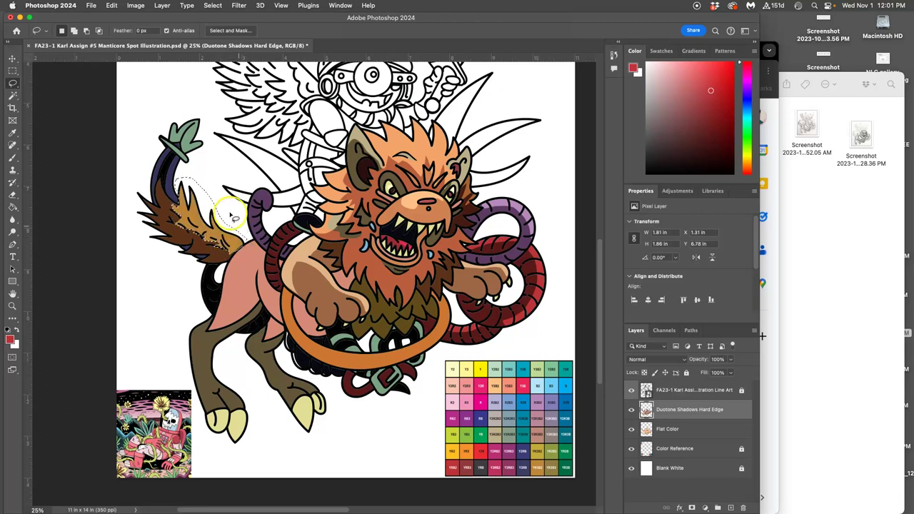
key("Delete")
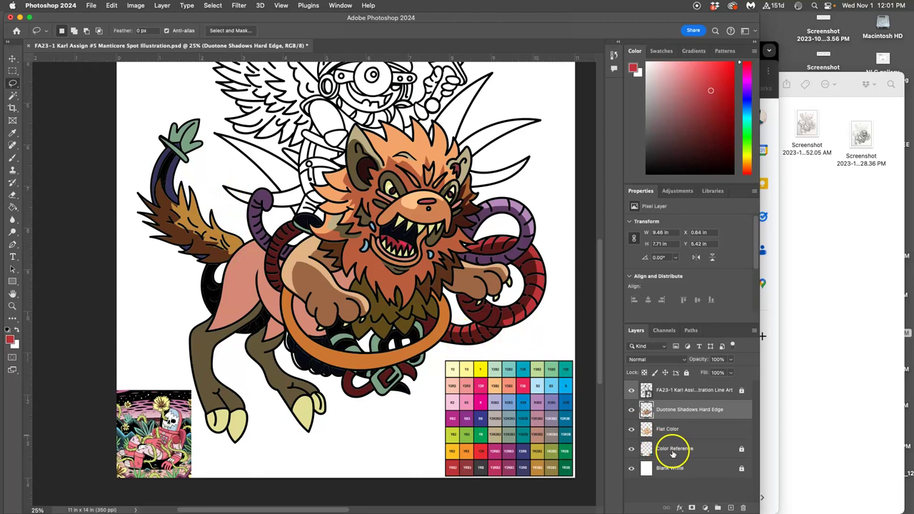
left_click(631, 410)
left_click(631, 410)
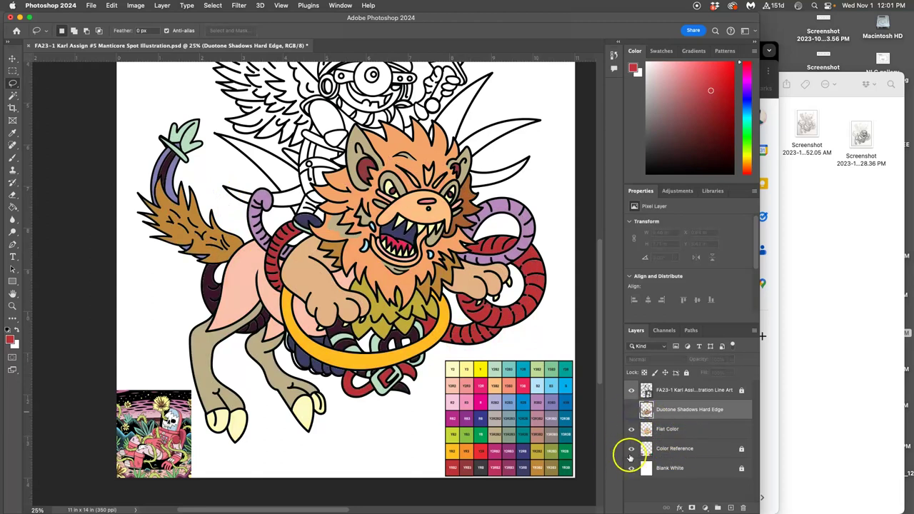
left_click(631, 410)
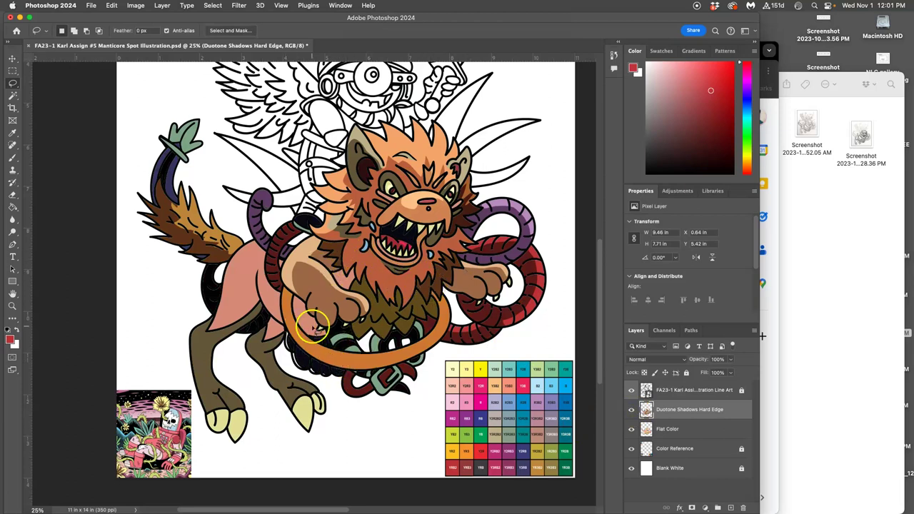
- Duplicate Flat Color, rename the copy 'Duotone Highlights Hard Edge', and hide Duotone Shadows Hard Edge
left_click(695, 433)
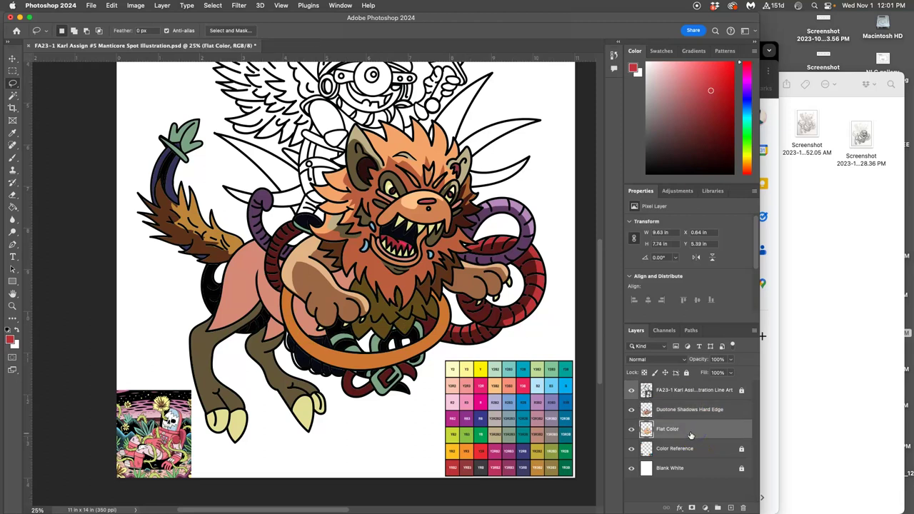
key("super+j")
double_click(671, 429)
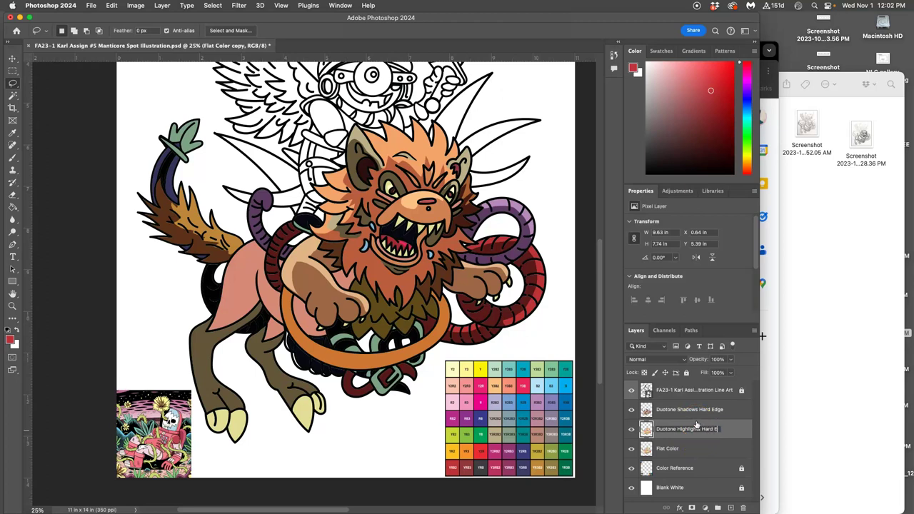
key("Return")
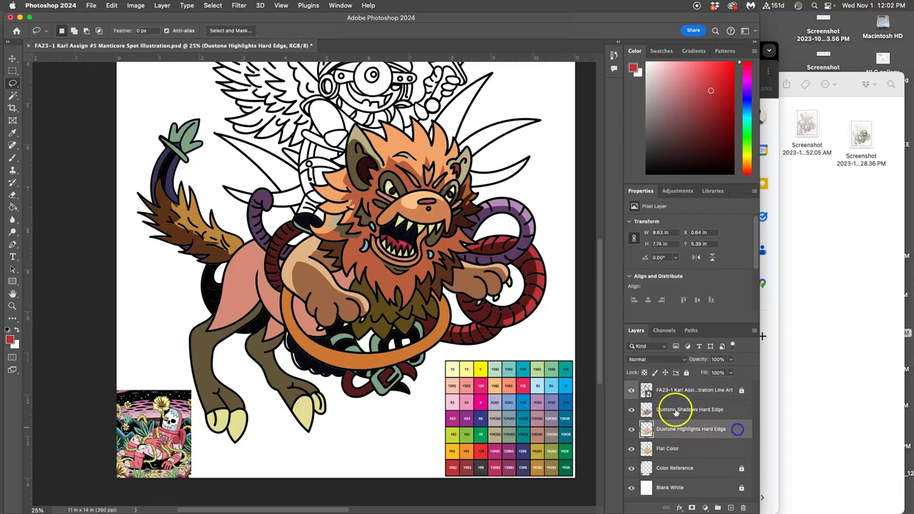
left_click(631, 409)
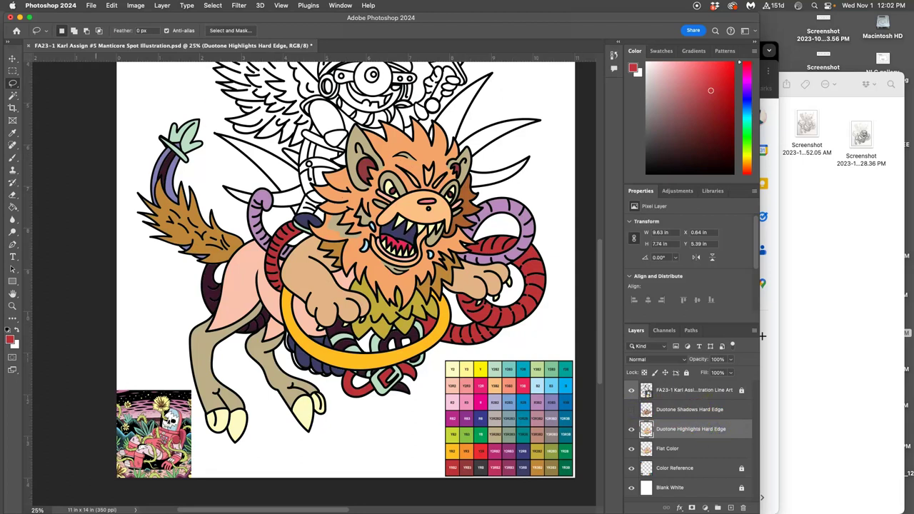
- Apply a Levels adjustment with the midtone gamma set to 2.09
left_click(134, 5)
mouse_move(146, 31)
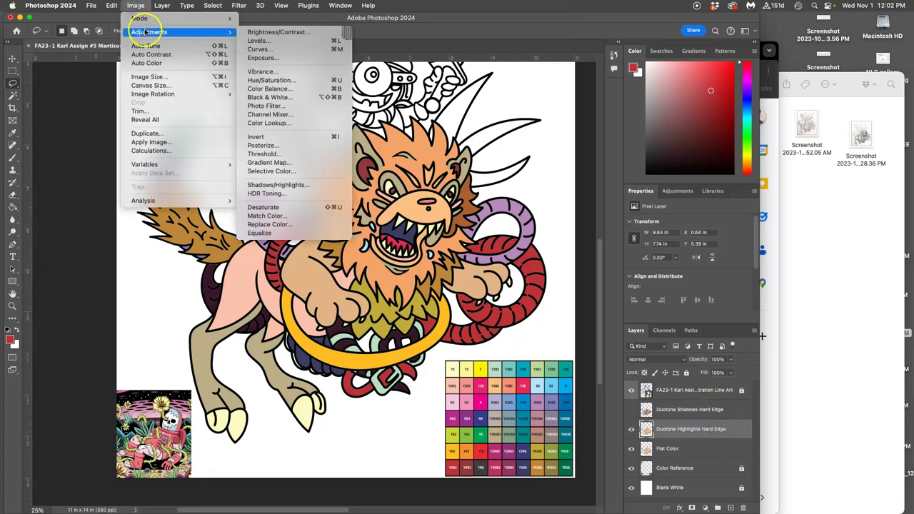
left_click(261, 41)
left_click_drag(647, 191, 614, 193)
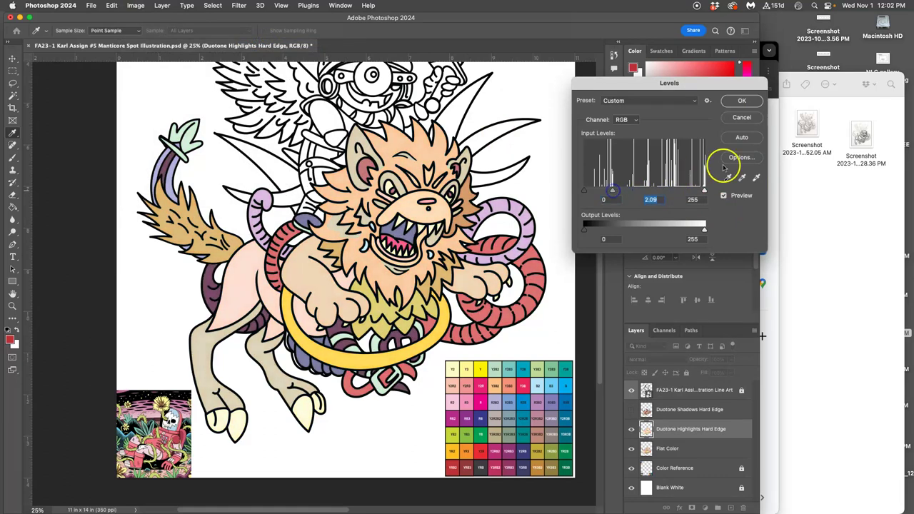
left_click(741, 101)
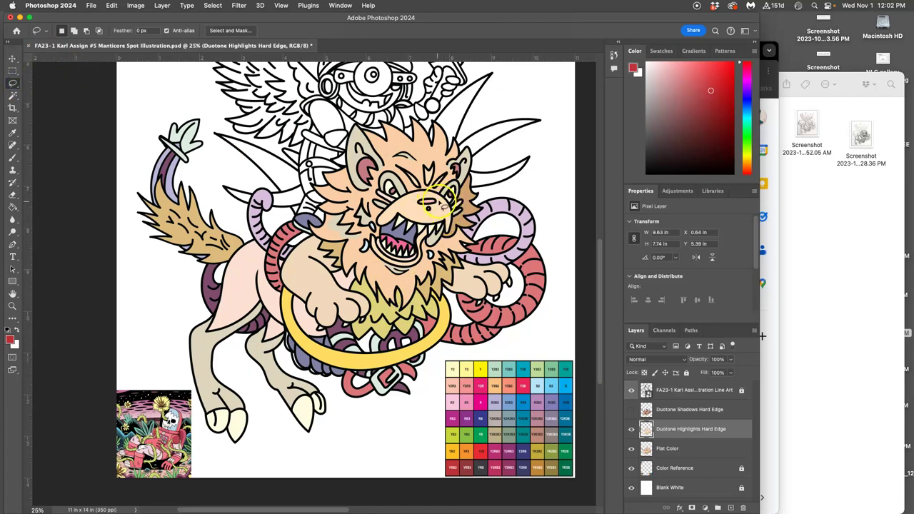
- Delete the highlight around the lion's brow, mouth, nose and left cheek
mouse_move(435, 166)
left_mouse_down()
mouse_move(393, 163)
mouse_move(413, 187)
mouse_move(435, 167)
left_mouse_up()
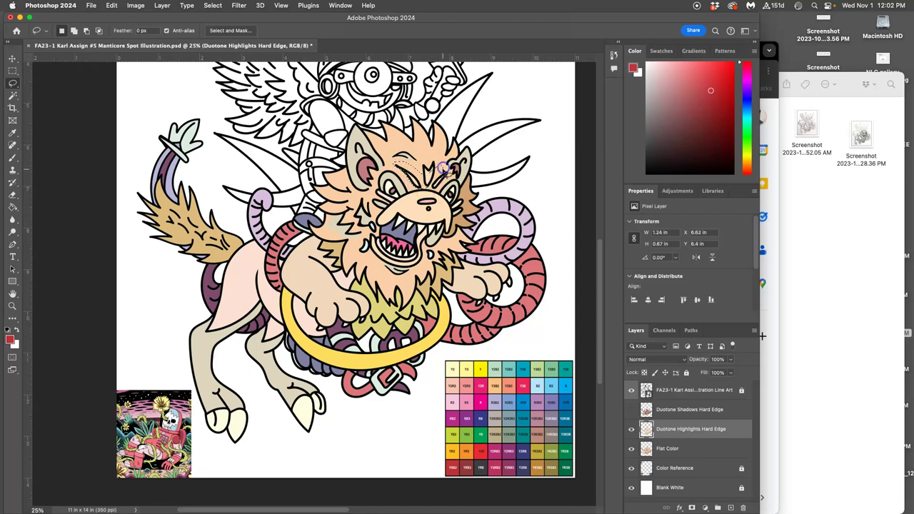
mouse_move(427, 232)
left_mouse_down()
mouse_move(452, 227)
mouse_move(404, 217)
left_mouse_up()
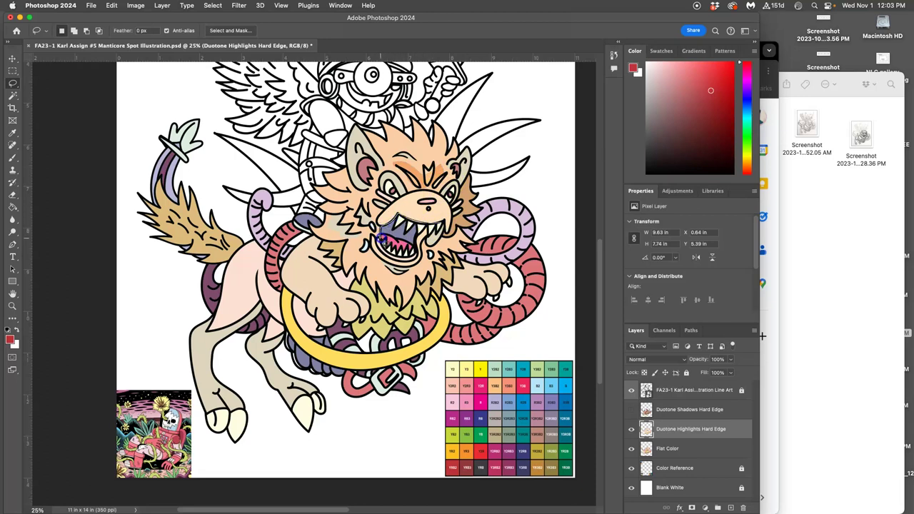
left_click_drag(400, 244, 438, 229)
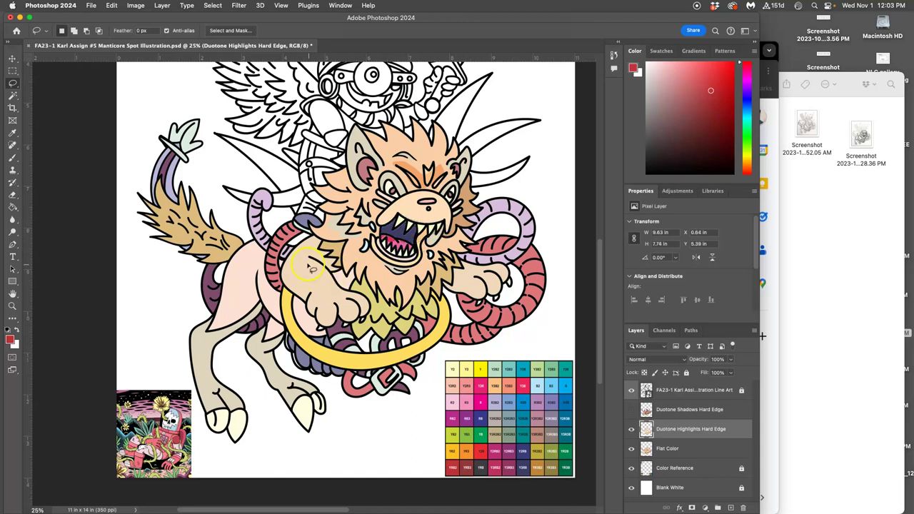
left_click(312, 249)
mouse_move(289, 259)
left_mouse_down()
mouse_move(320, 316)
mouse_move(364, 305)
mouse_move(378, 326)
mouse_move(356, 344)
mouse_move(315, 347)
mouse_move(272, 315)
mouse_move(282, 263)
left_mouse_up()
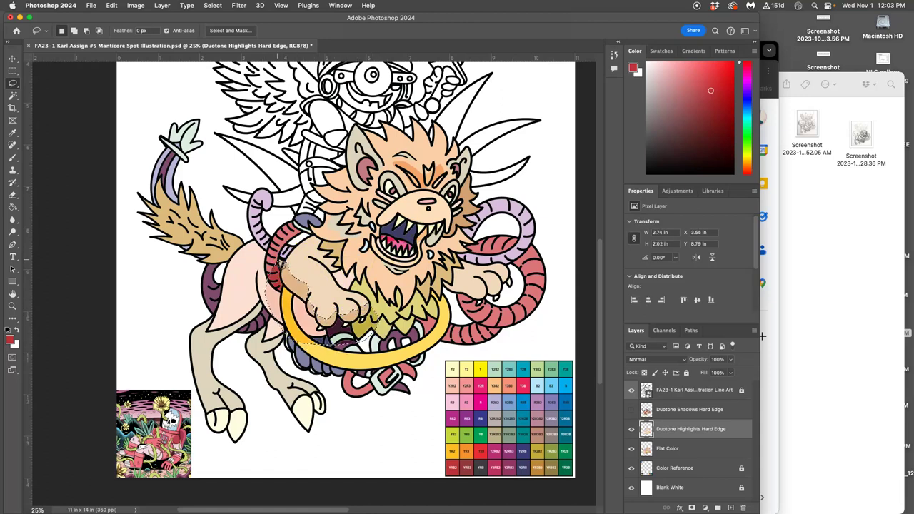
key("BackSpace")
left_click(459, 254)
- Remove the mane-to-paw and tail highlights, then outline a thin strip along the hind leg
mouse_move(459, 253)
left_mouse_down()
mouse_move(457, 280)
mouse_move(488, 288)
mouse_move(503, 268)
mouse_move(513, 279)
mouse_move(505, 301)
mouse_move(439, 287)
left_mouse_up()
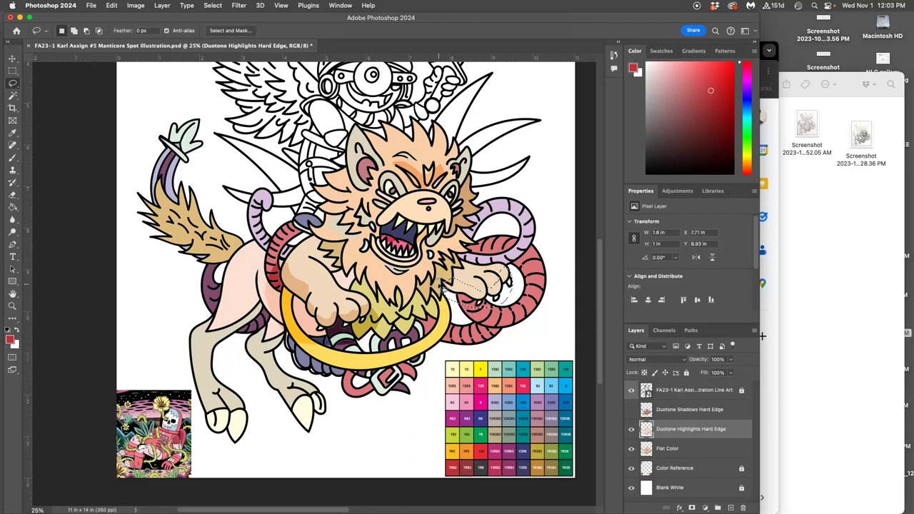
key("BackSpace")
mouse_move(194, 265)
left_mouse_down()
mouse_move(227, 245)
mouse_move(238, 257)
mouse_move(165, 212)
mouse_move(172, 148)
mouse_move(150, 153)
mouse_move(129, 184)
mouse_move(127, 246)
mouse_move(169, 281)
mouse_move(230, 262)
left_mouse_up()
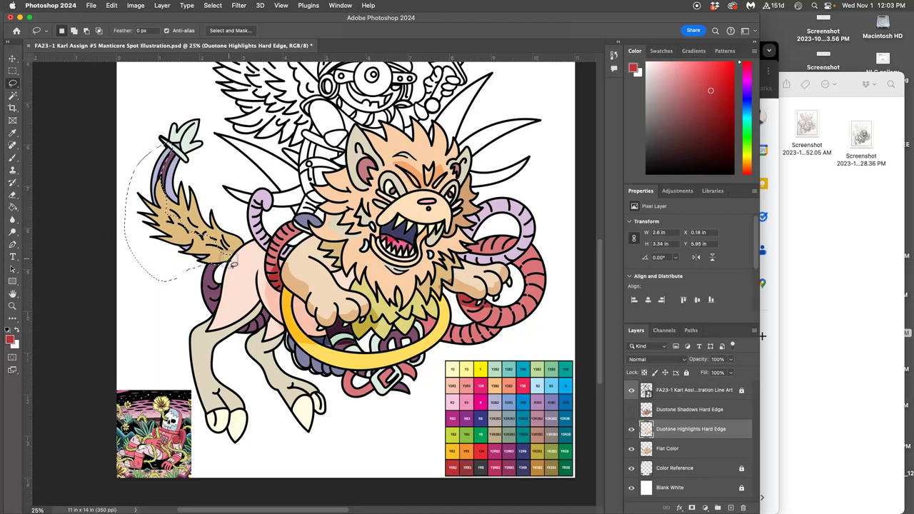
key("BackSpace")
left_click(164, 292)
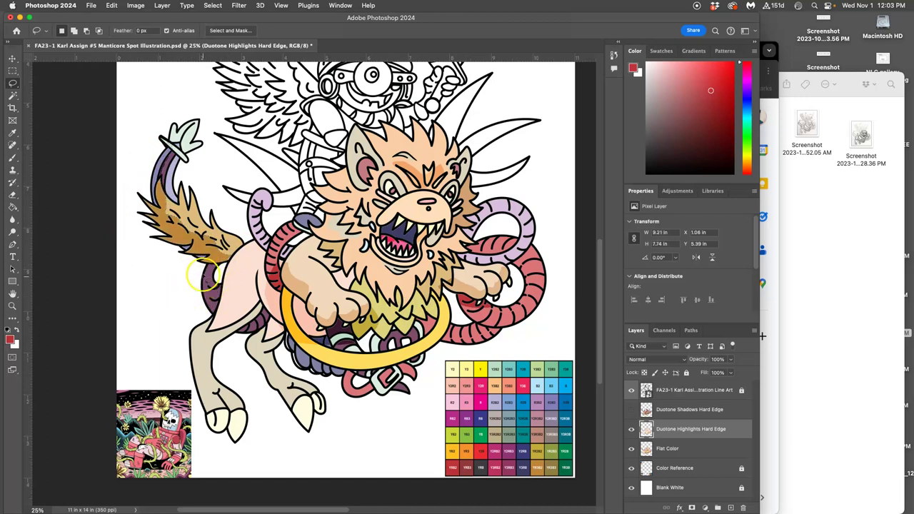
mouse_move(217, 312)
left_mouse_down()
mouse_move(205, 316)
mouse_move(196, 269)
left_mouse_up()
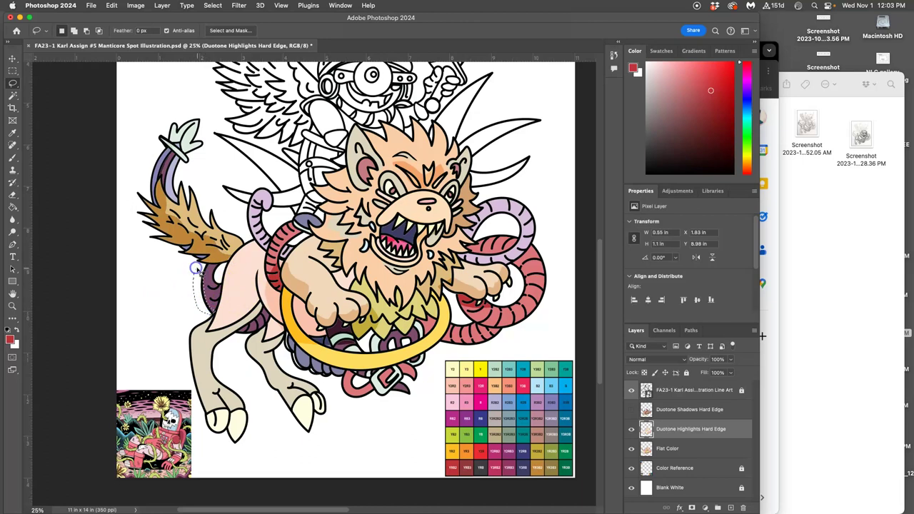
mouse_move(234, 315)
left_mouse_down()
mouse_move(246, 335)
mouse_move(234, 347)
mouse_move(197, 350)
mouse_move(206, 435)
mouse_move(173, 379)
mouse_move(196, 315)
mouse_move(178, 289)
left_mouse_up()
- Toggle the Duotone Highlights Hard Edge layer to compare, then try a small chest selection
left_click(319, 378)
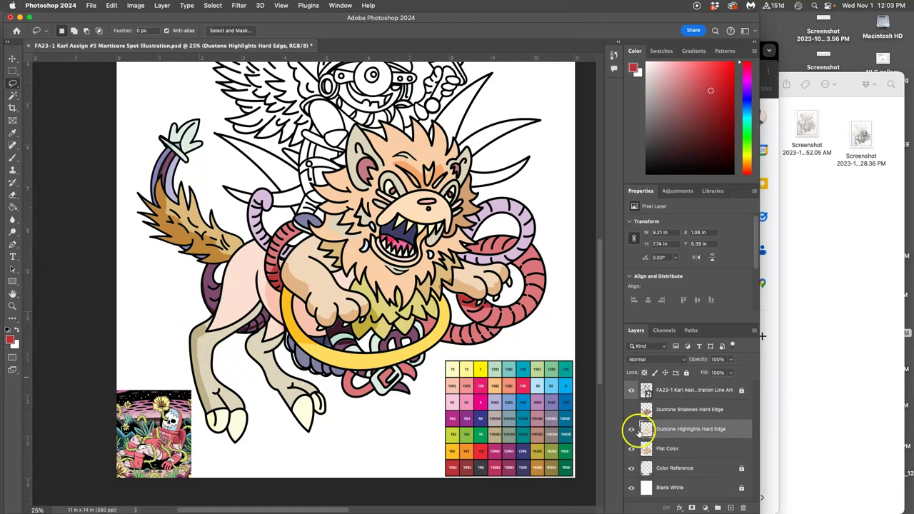
left_click(632, 431)
left_click(632, 431)
left_click(631, 431)
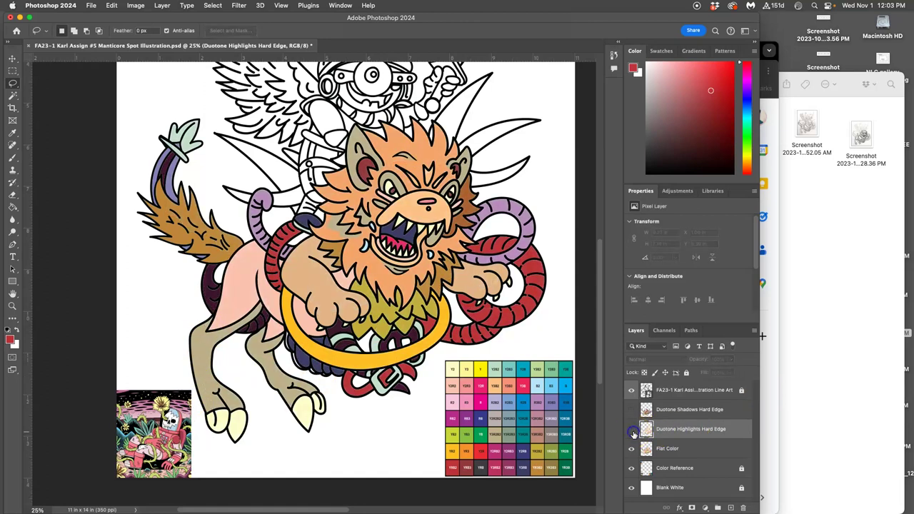
left_click(632, 431)
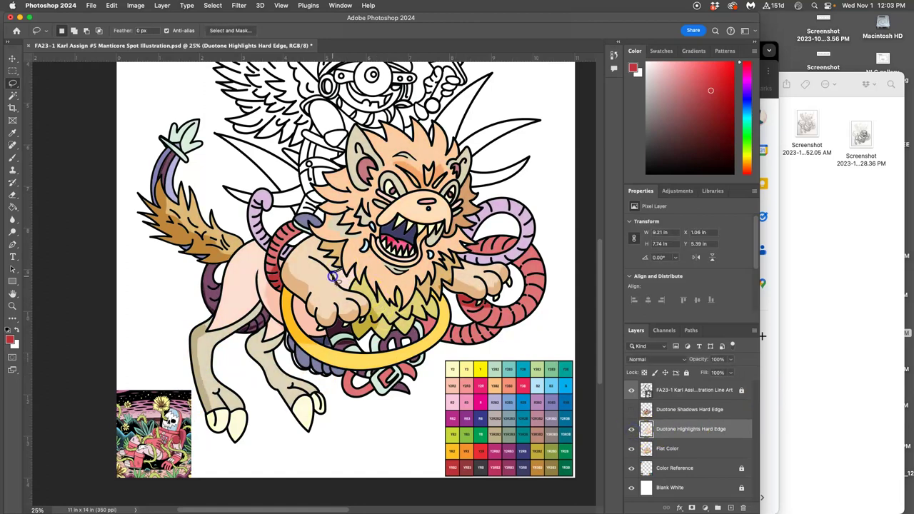
left_click_drag(349, 270, 337, 277)
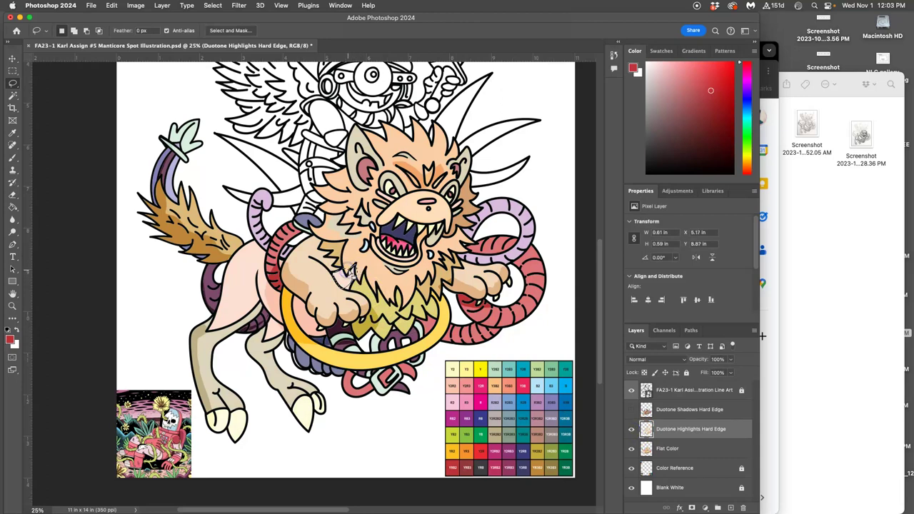
left_click(379, 280)
- Toggle the Duotone Shadows Hard Edge layer to compare, leaving it visible
left_click(634, 417)
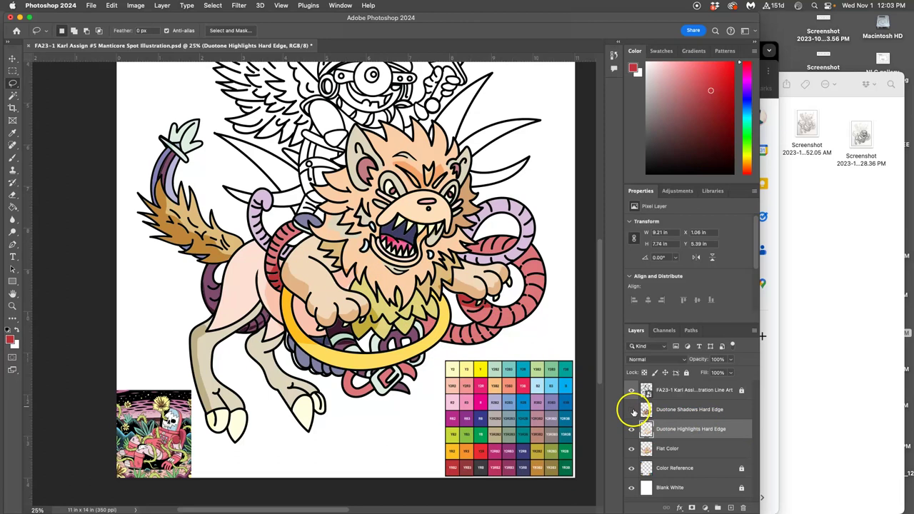
left_click(632, 410)
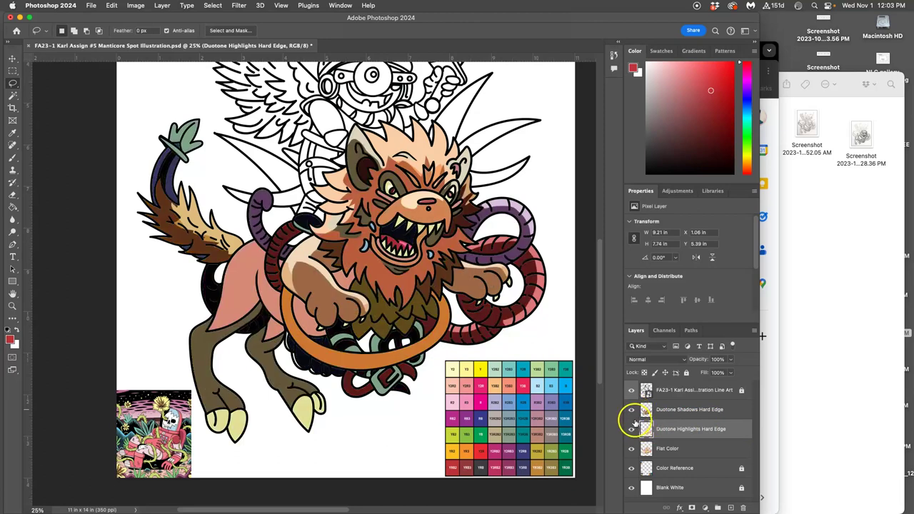
left_click(631, 410)
left_click(631, 411)
left_click(631, 410)
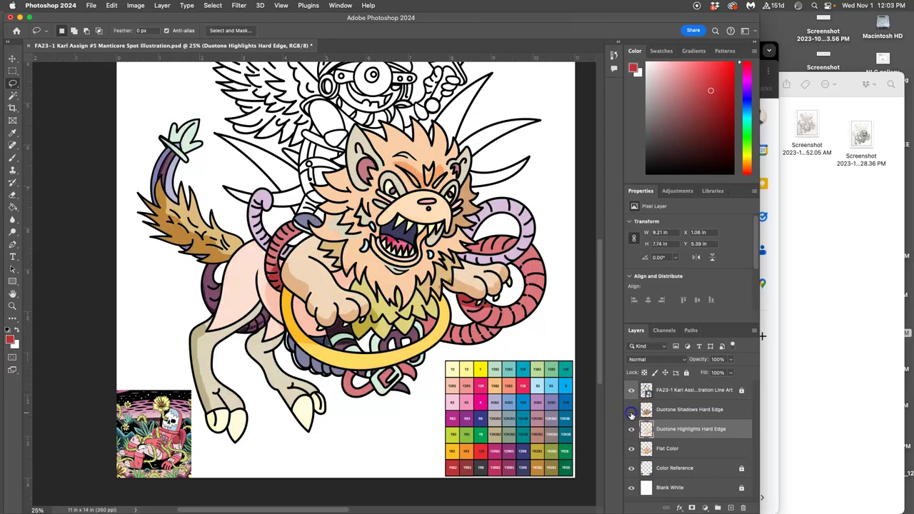
left_click(631, 410)
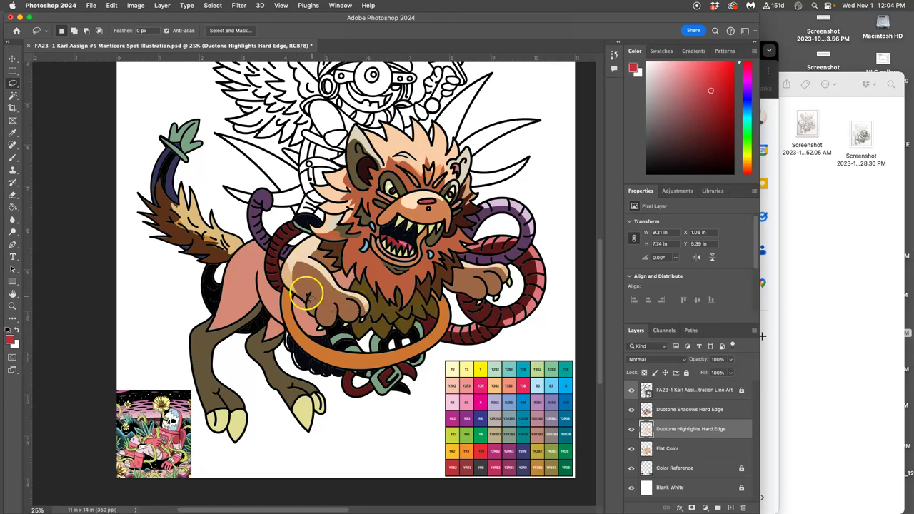
scroll(357, 312, "right", 5)
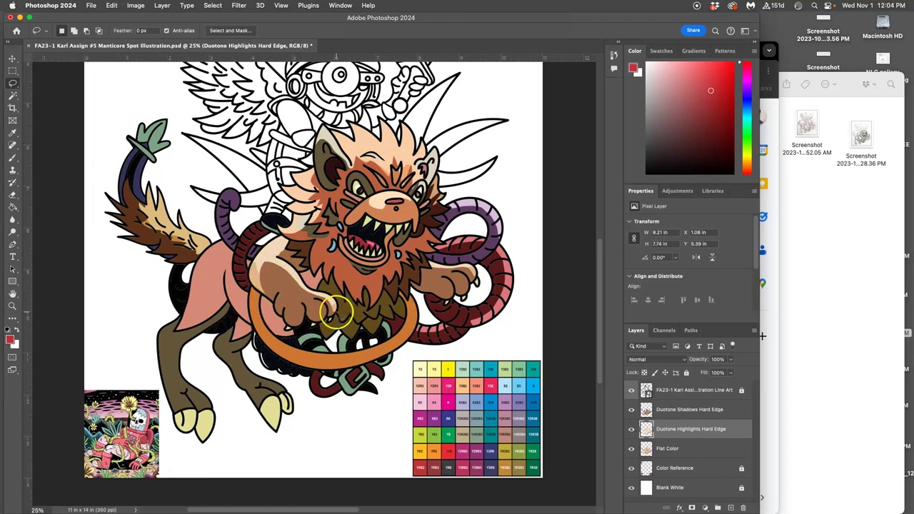
left_click(684, 410)
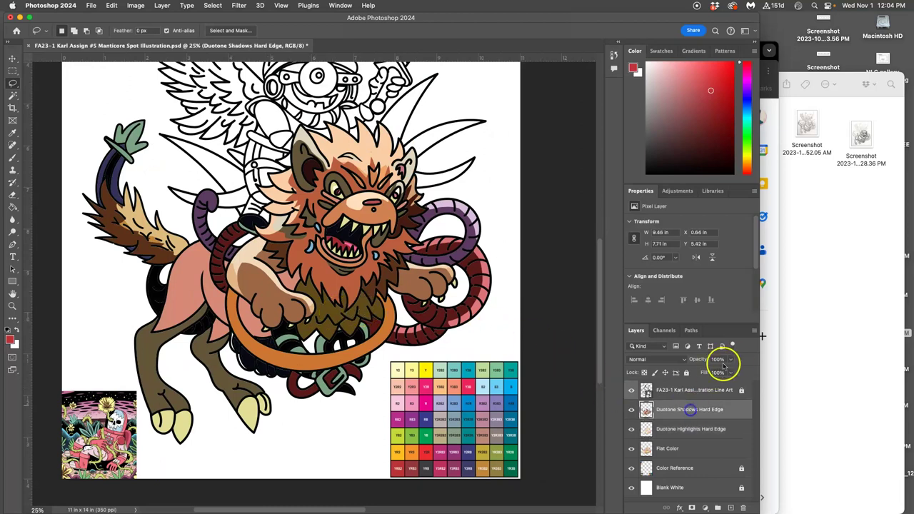
left_click(731, 360)
mouse_move(731, 372)
left_mouse_down()
mouse_move(707, 372)
mouse_move(716, 372)
left_mouse_up()
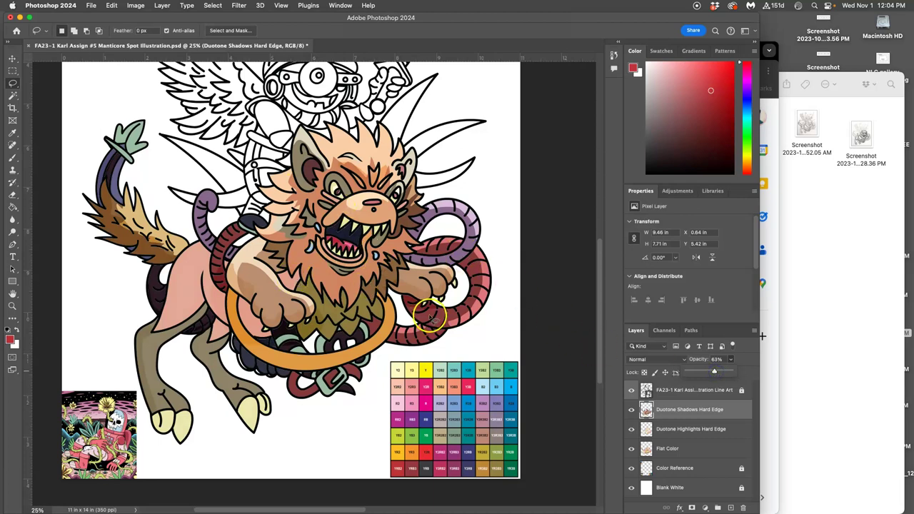
scroll(431, 315, "left", 5)
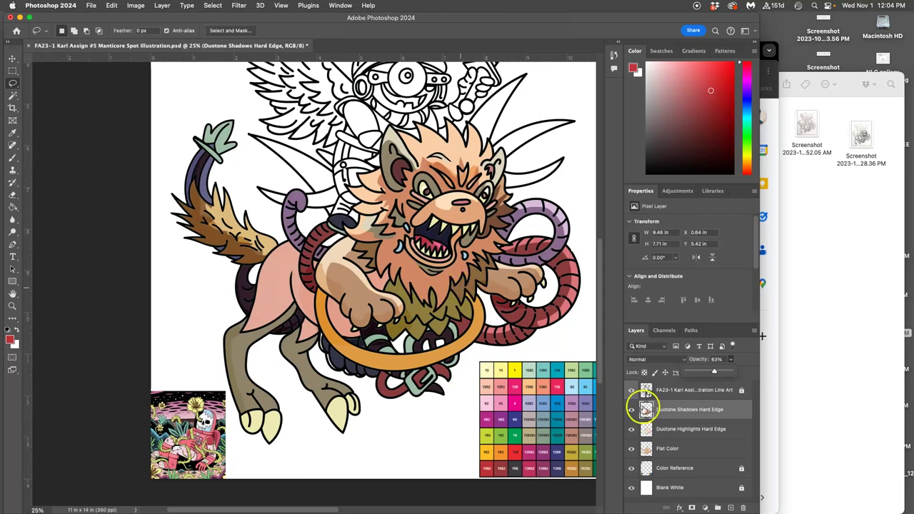
left_click(671, 429)
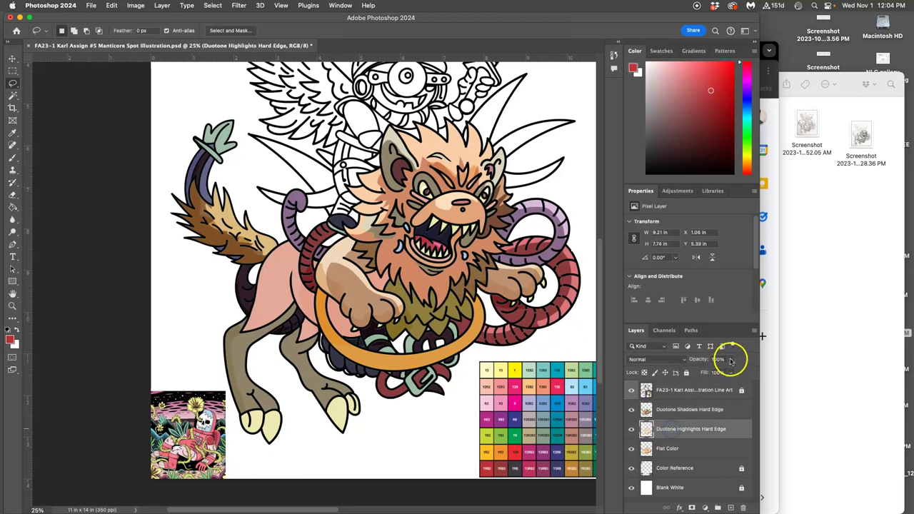
left_click(730, 359)
mouse_move(730, 371)
left_mouse_down()
mouse_move(705, 371)
mouse_move(723, 371)
left_mouse_up()
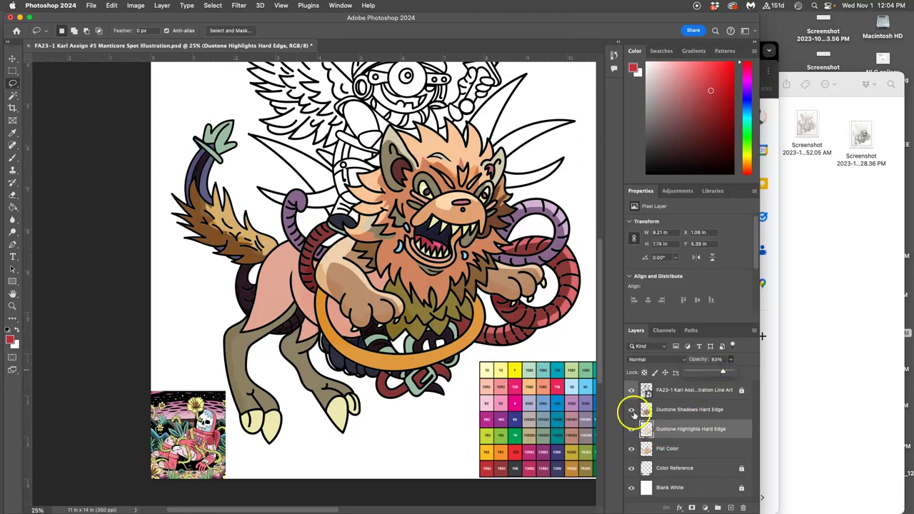
left_click(631, 429)
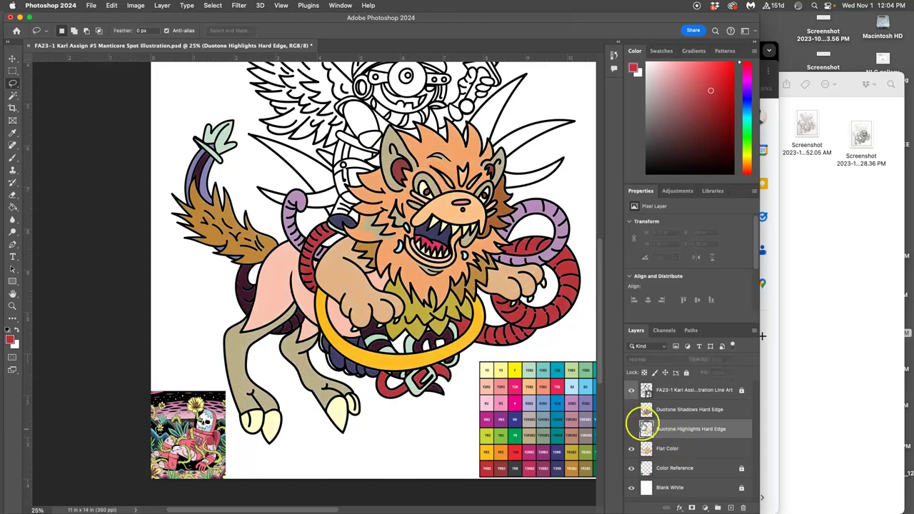
left_click(631, 410)
left_click(631, 429)
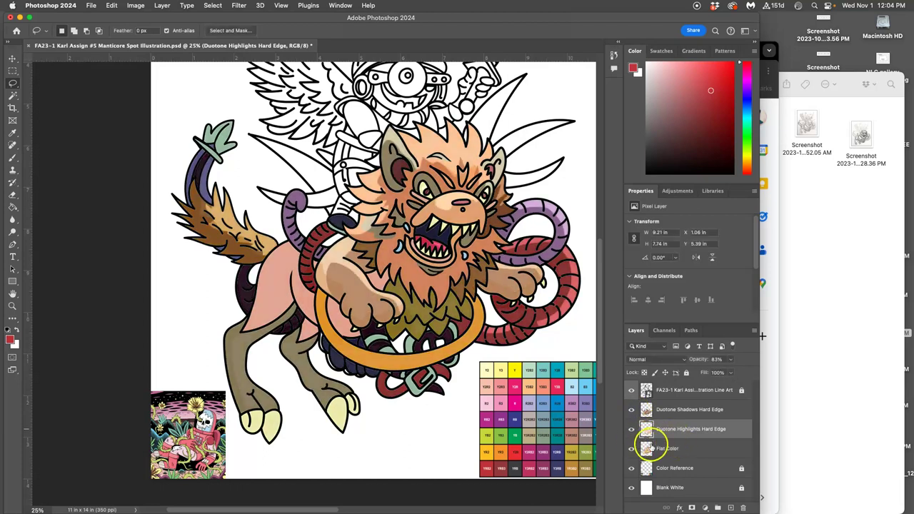
left_click(675, 409)
left_click(729, 360)
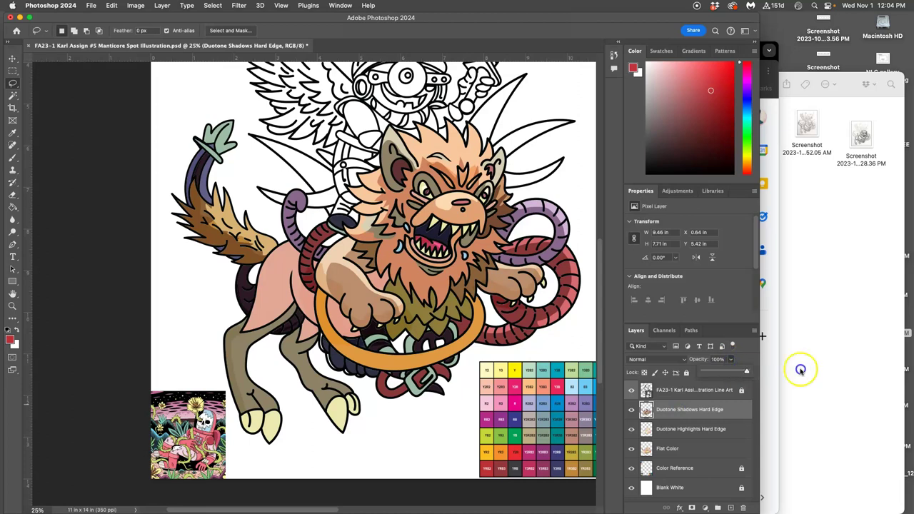
left_click(701, 431)
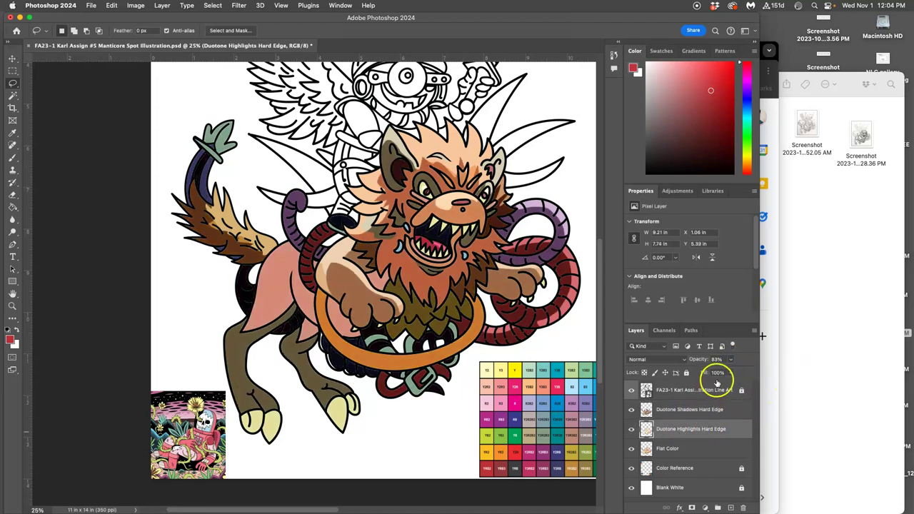
left_click(731, 361)
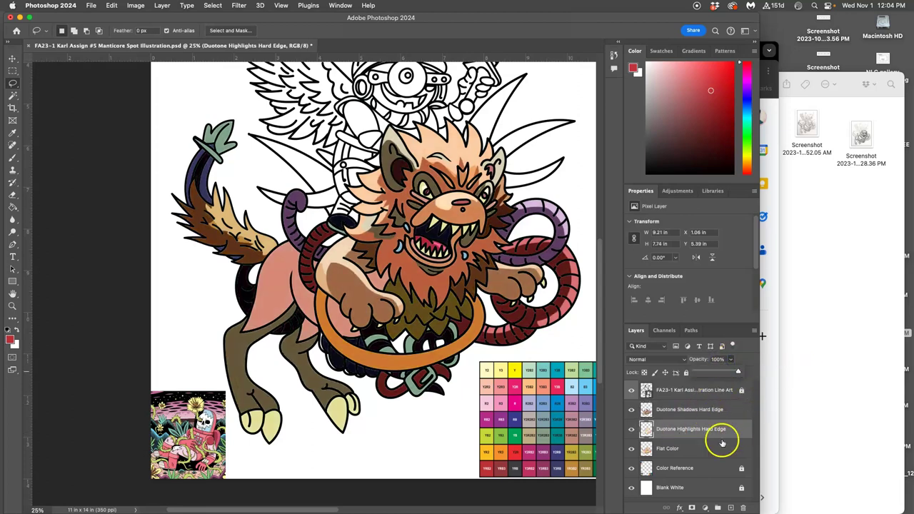
left_click(631, 429)
left_click(631, 429)
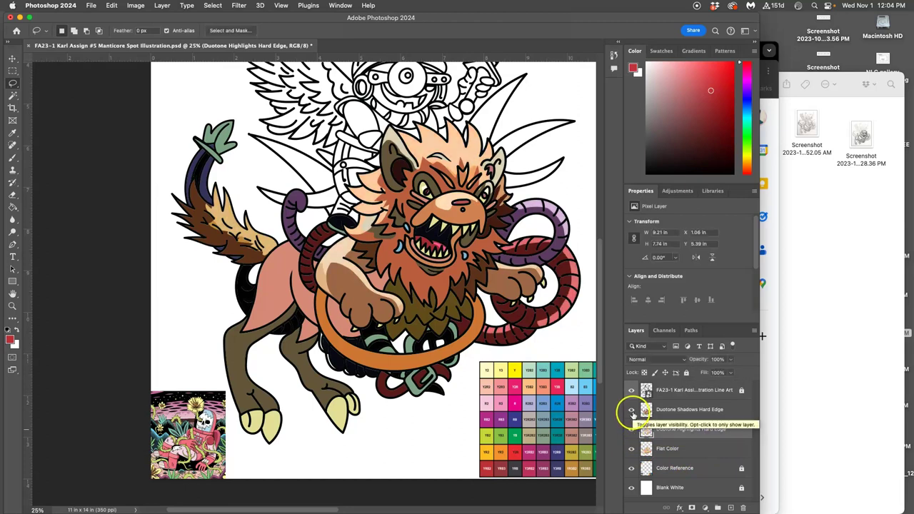
left_click(631, 410)
left_click(631, 411)
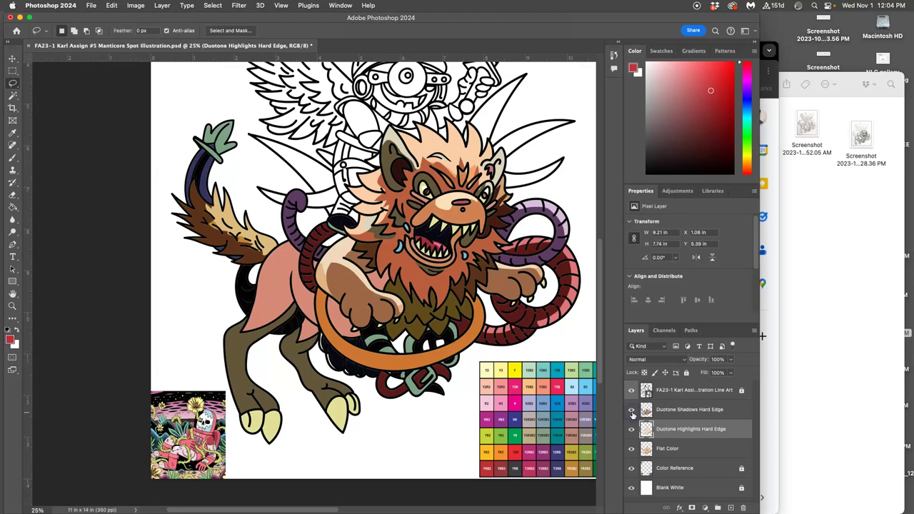
- Duplicate the Duotone Shadows Hard Edge layer and hide the original
left_click(680, 417)
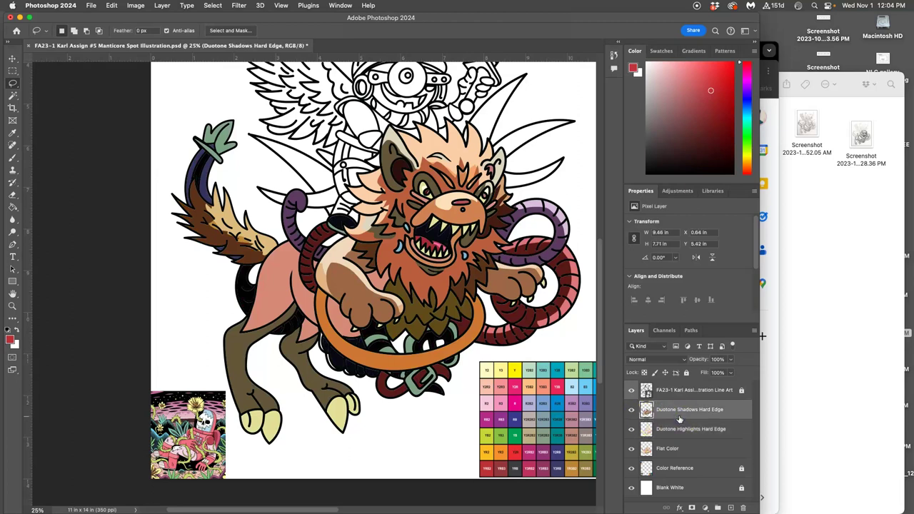
key("super+j")
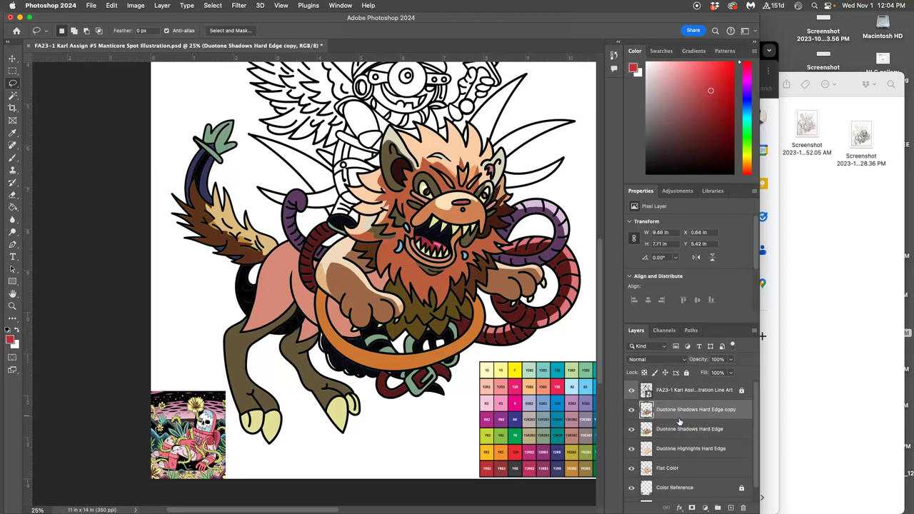
left_click(632, 448)
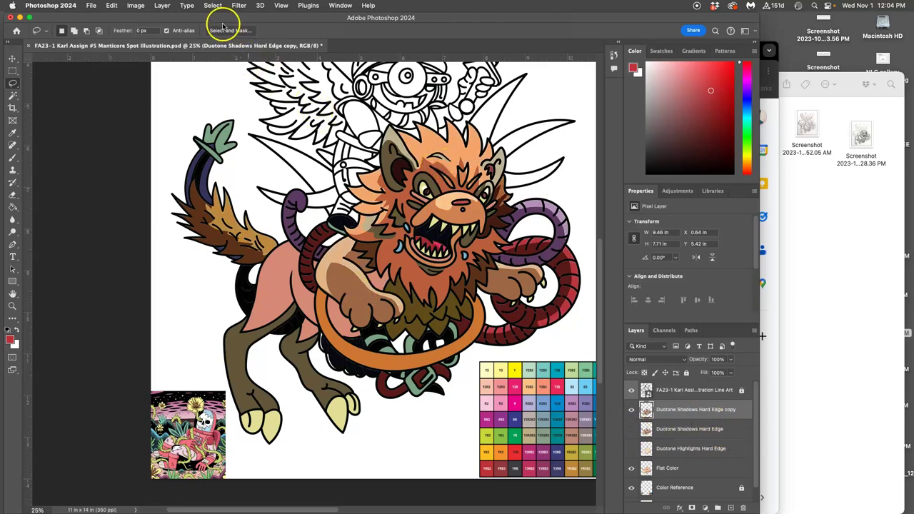
- Apply a Gaussian Blur with a 28.9-pixel radius to the shadows copy
left_click(238, 5)
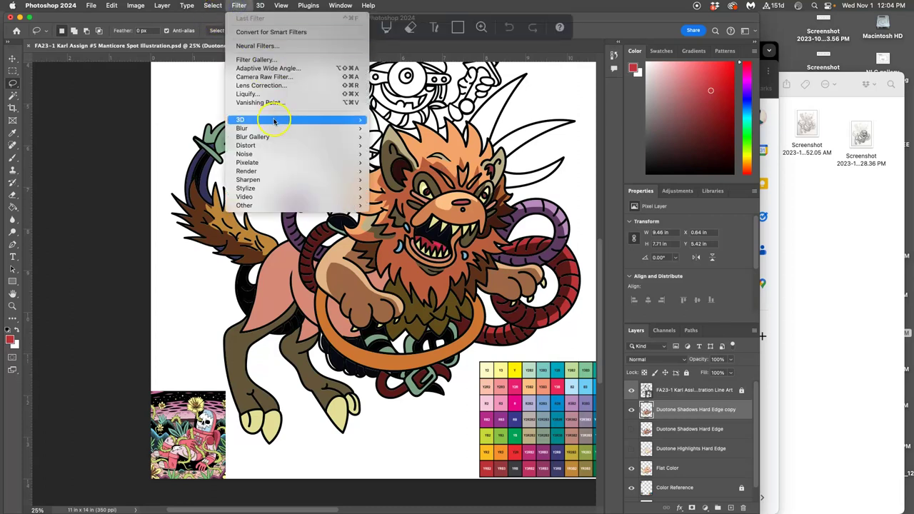
mouse_move(261, 133)
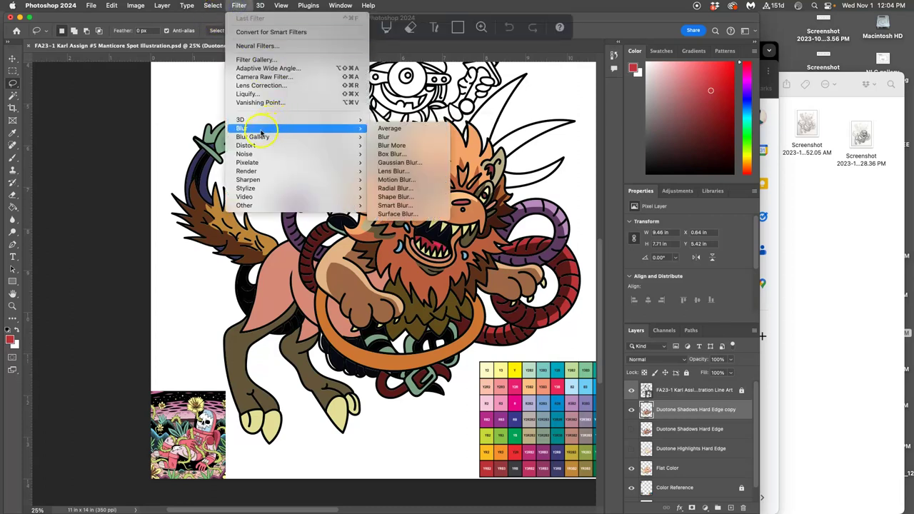
left_click(399, 163)
left_click_drag(457, 123, 598, 115)
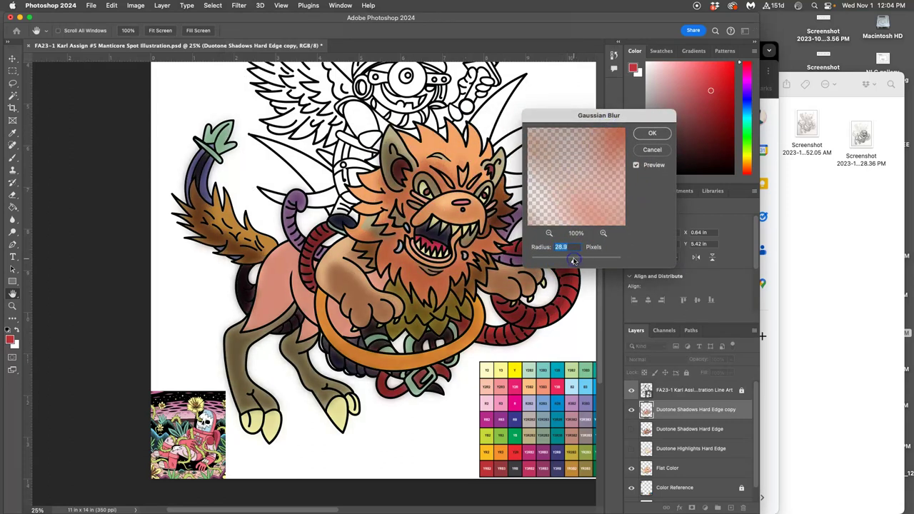
left_click(655, 133)
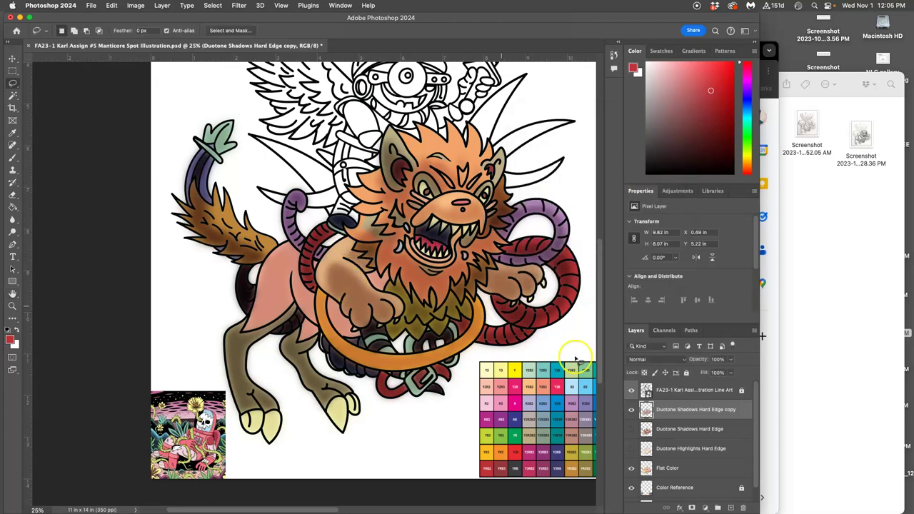
- Show the Duotone Highlights Hard Edge layer and lower its opacity to 25%
left_click(631, 448)
left_click(675, 447)
left_click(729, 359)
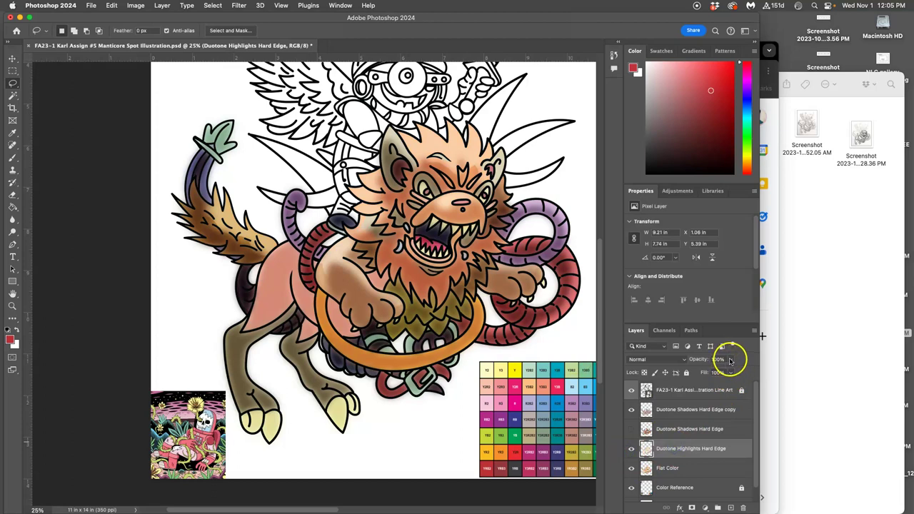
left_click_drag(728, 371, 702, 371)
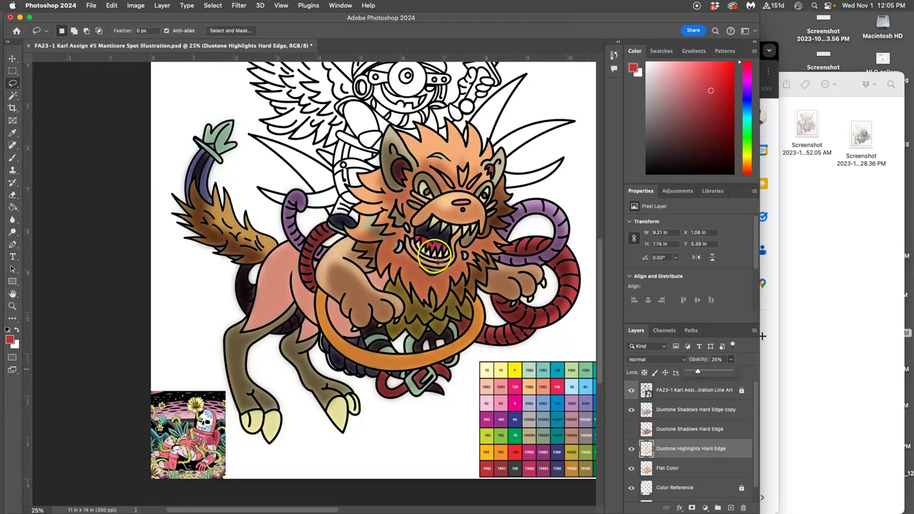
- Zoom out to the whole creature and begin renaming the Duotone Shadows Hard Edge copy layer
scroll(429, 253, "right", 3)
scroll(444, 250, "up", 3)
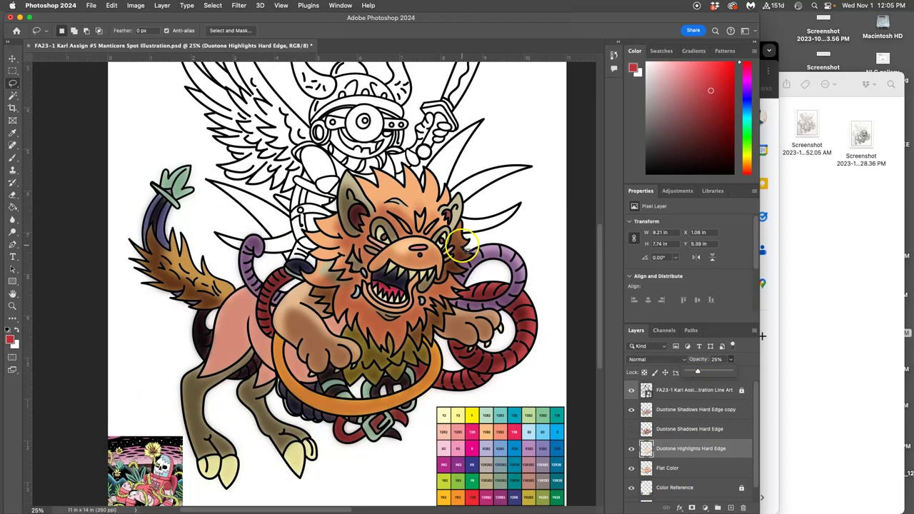
scroll(503, 299, "up", 5)
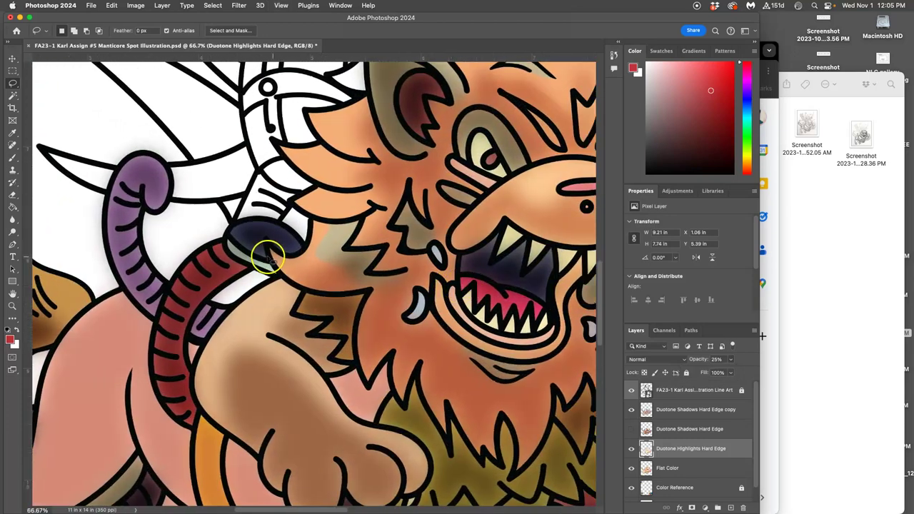
scroll(271, 253, "left", 10)
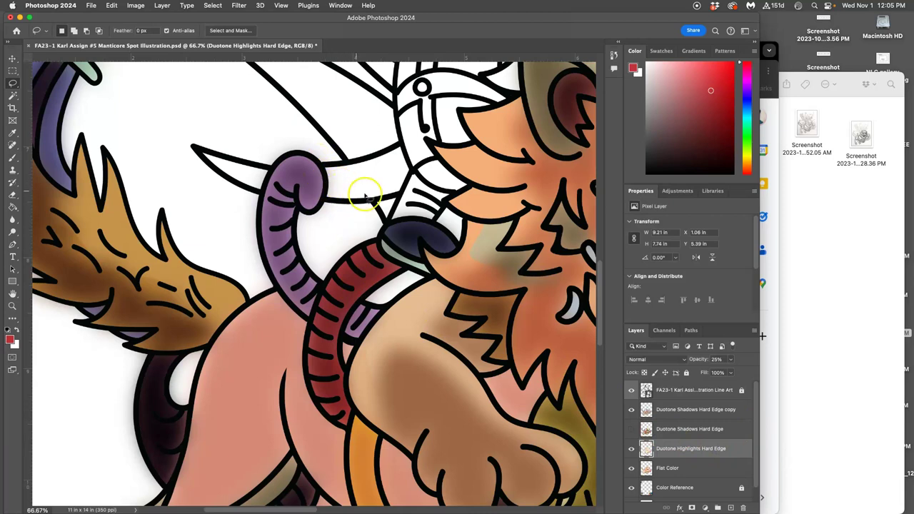
scroll(408, 204, "down", 10)
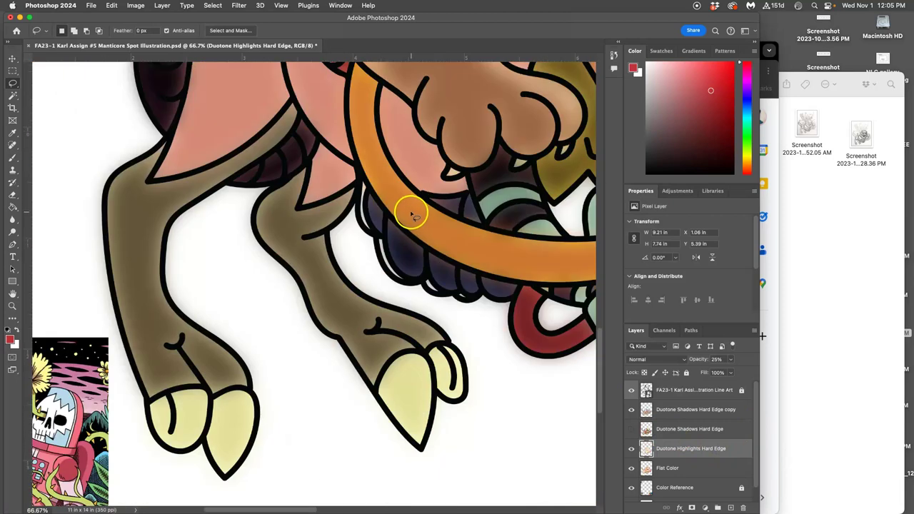
key("super+minus")
key("super+minus")
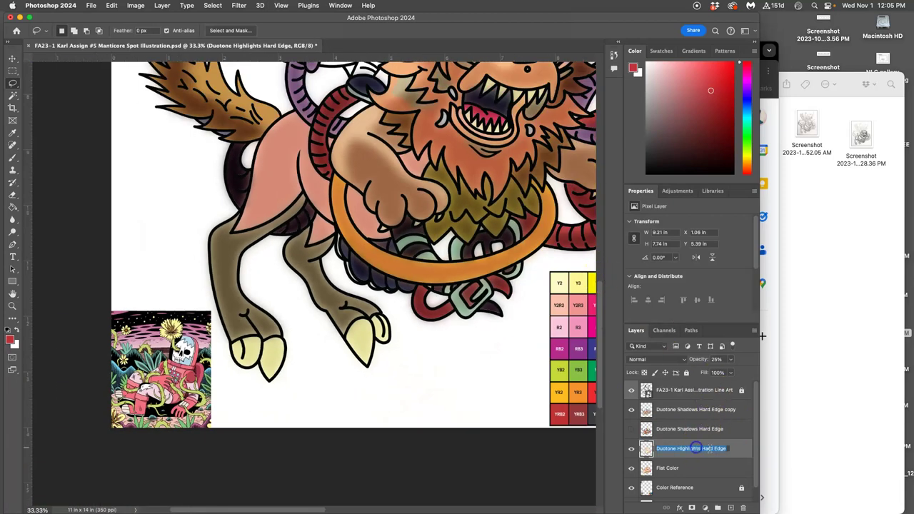
left_click(695, 410)
double_click(706, 409)
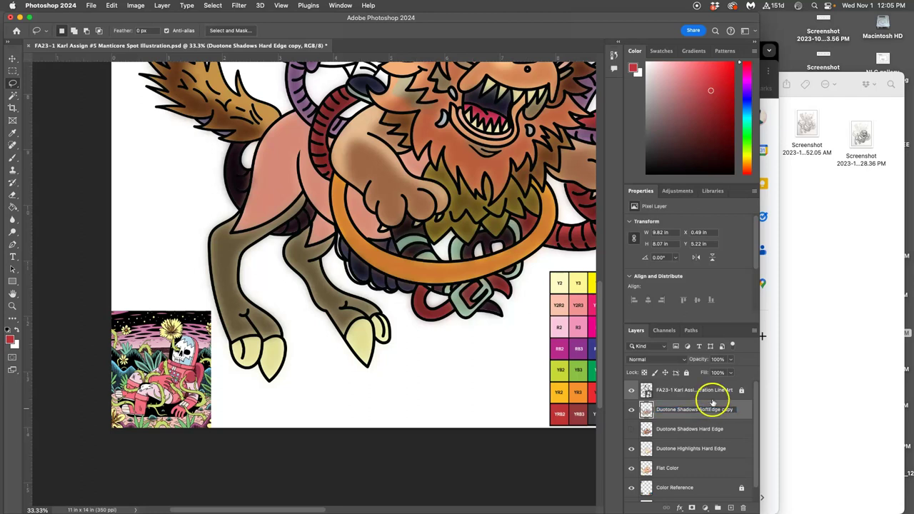
- Confirm the name 'Duotone Shadows Soft Edge copy' and zoom out to the whole illustration
left_click(657, 392)
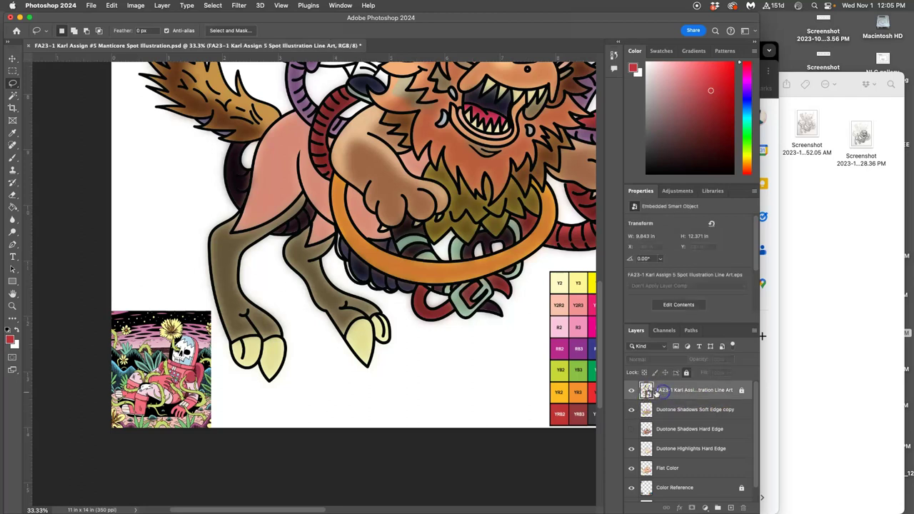
key("super+minus")
key("super+minus")
scroll(193, 153, "up", 3)
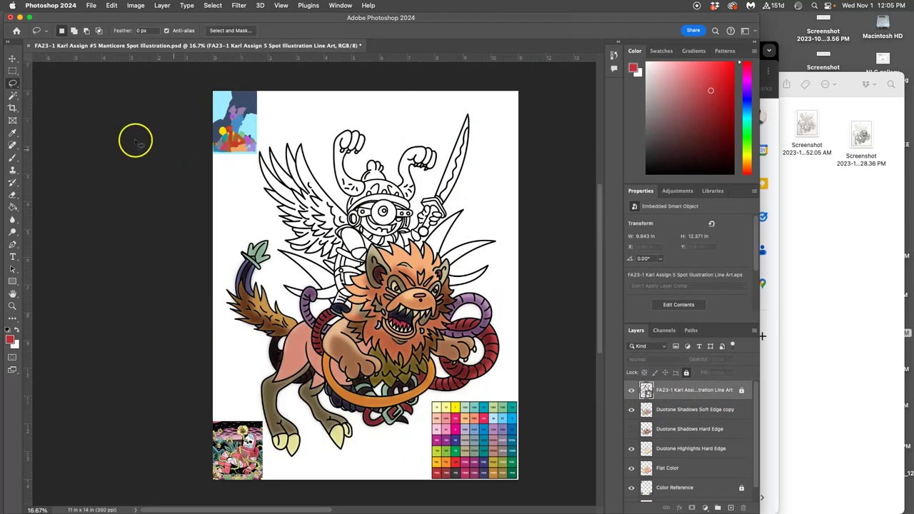
- Magic Wand-select the white background plus gaps by the paw, snake, belly, rear leg, mouth and cheek
left_click(12, 95)
left_click(274, 223)
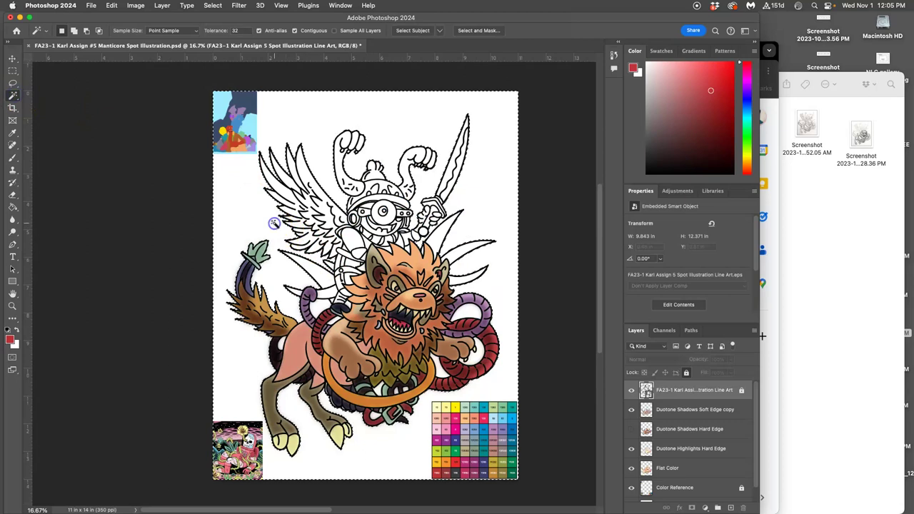
left_click(470, 311, "shift")
left_click(476, 345, "shift")
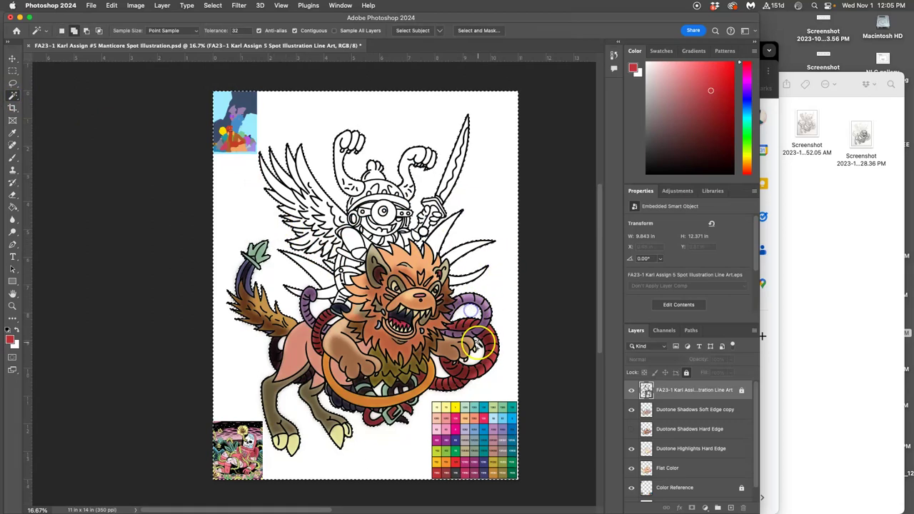
left_click(396, 388, "shift")
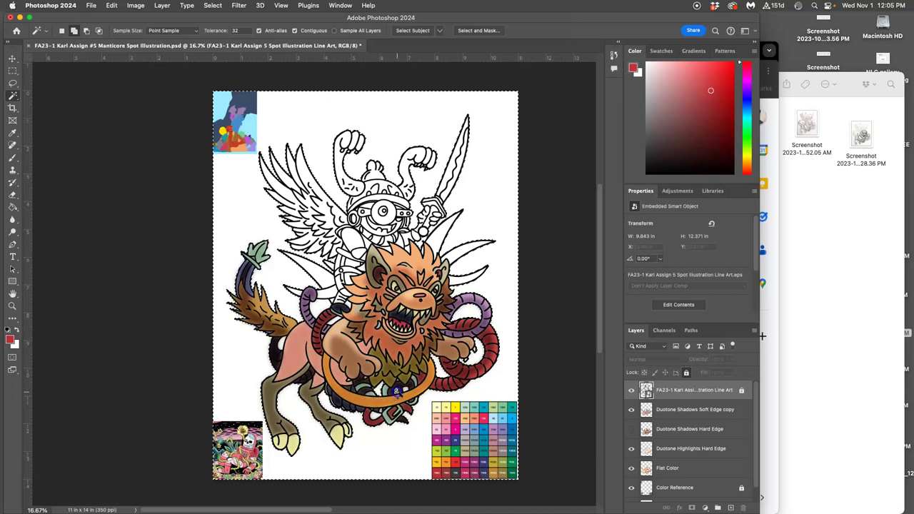
left_click(376, 412, "shift")
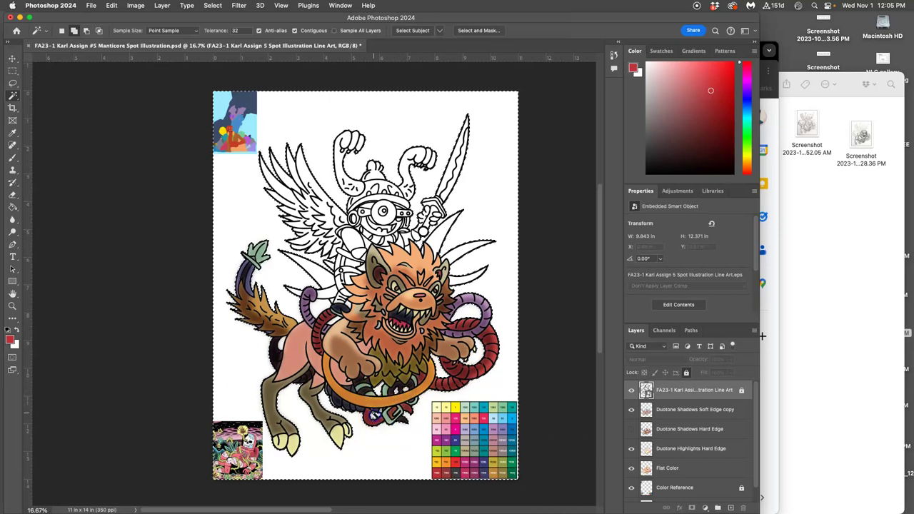
left_click(281, 343, "shift")
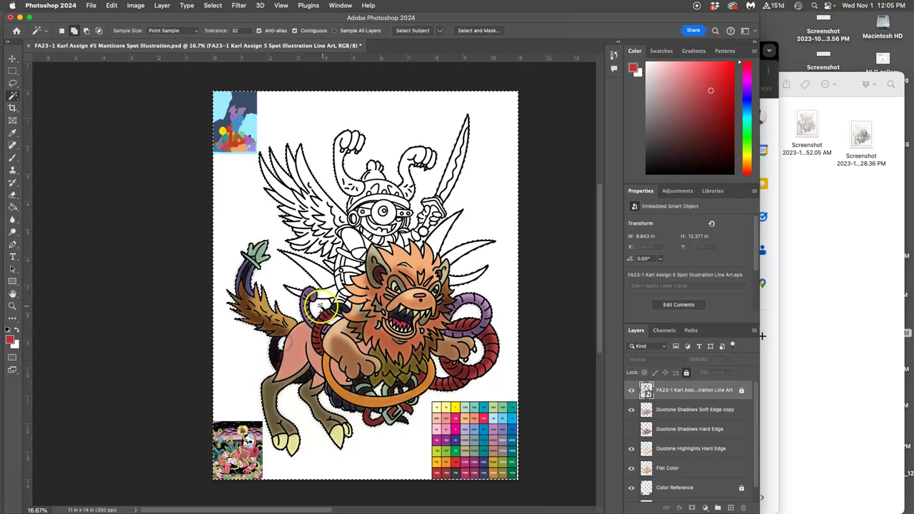
left_click(332, 321, "shift")
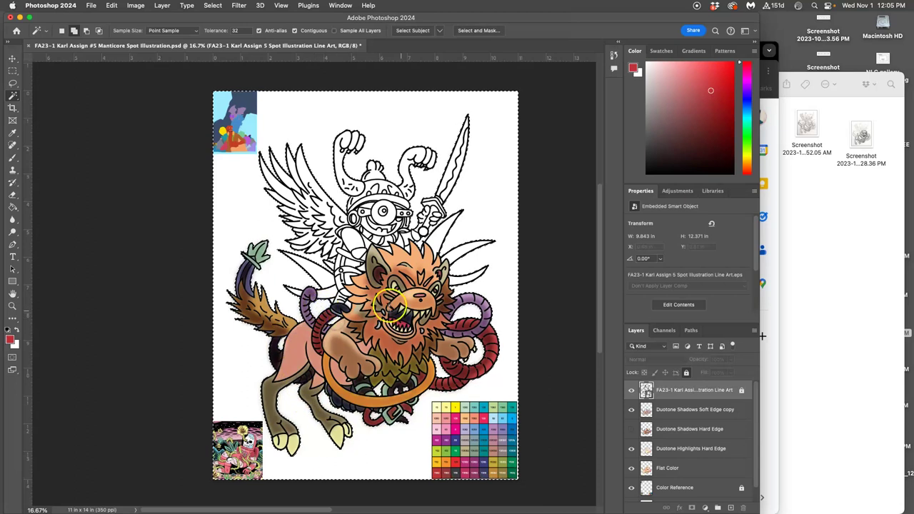
left_click(423, 330, "shift")
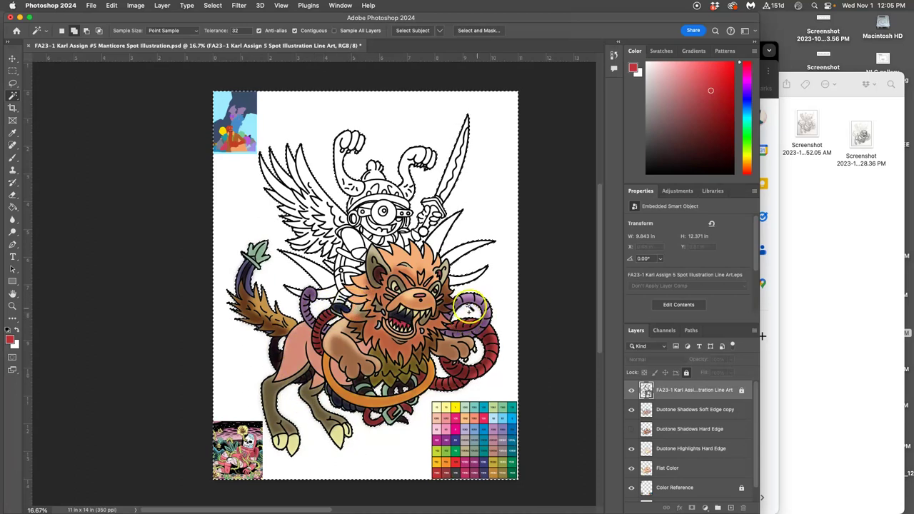
left_click(323, 303, "shift")
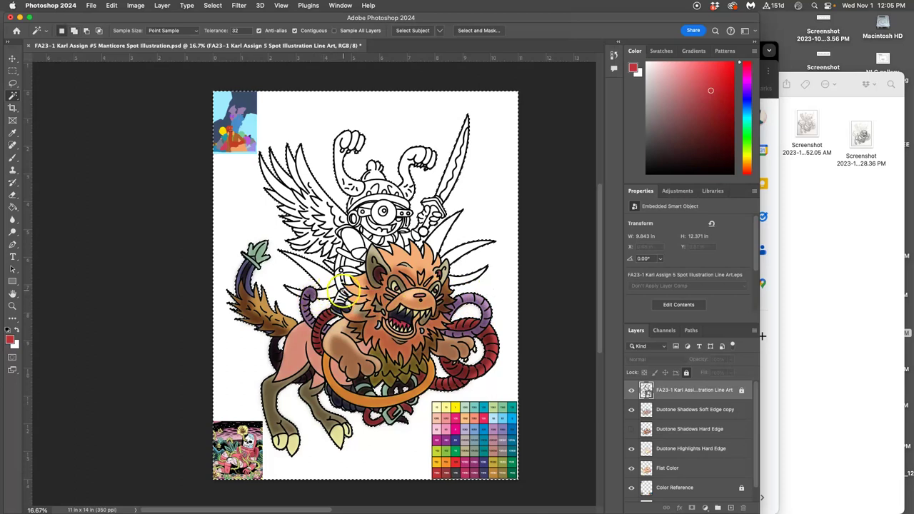
left_click(314, 293, "shift")
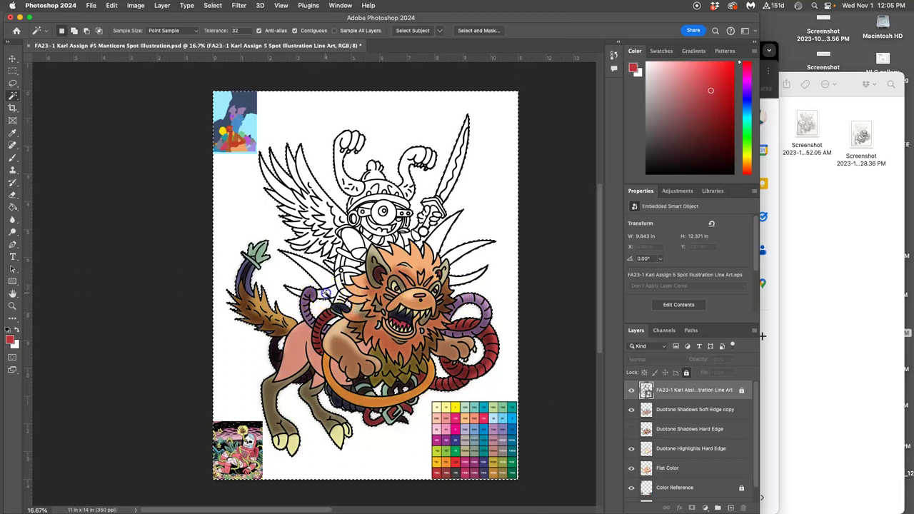
left_click(371, 308, "shift")
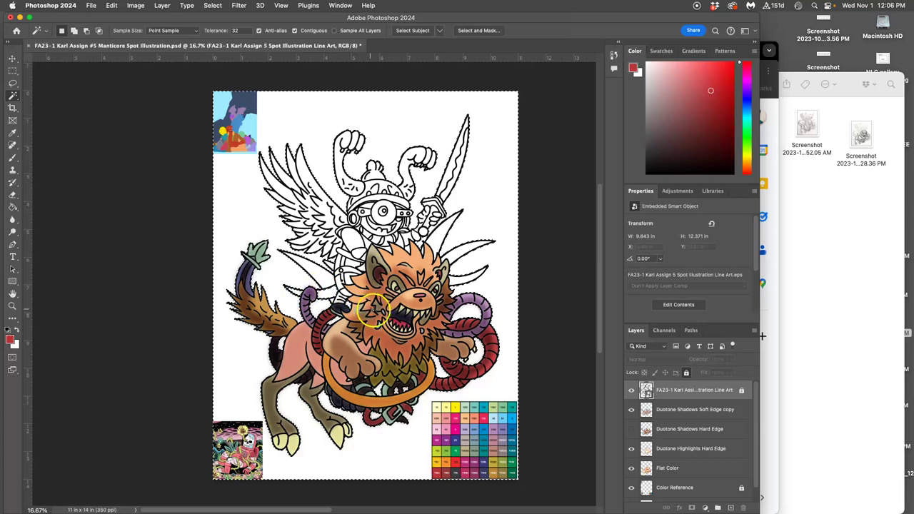
- Zoom in closely to check the selection edges near the mouth
key("super+equal")
key("super+equal")
key("super+equal")
key("super+equal")
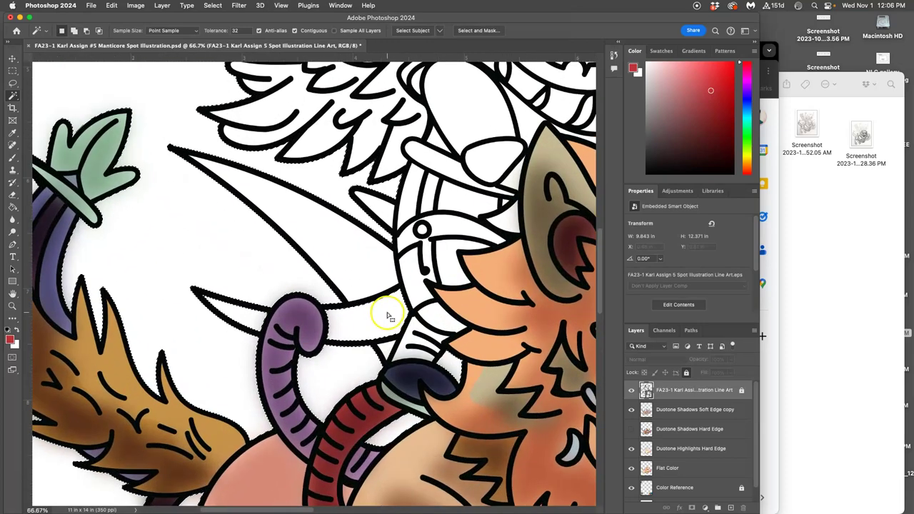
mouse_move(388, 316)
left_mouse_down()
mouse_move(408, 336)
mouse_move(400, 359)
mouse_move(451, 382)
left_mouse_up()
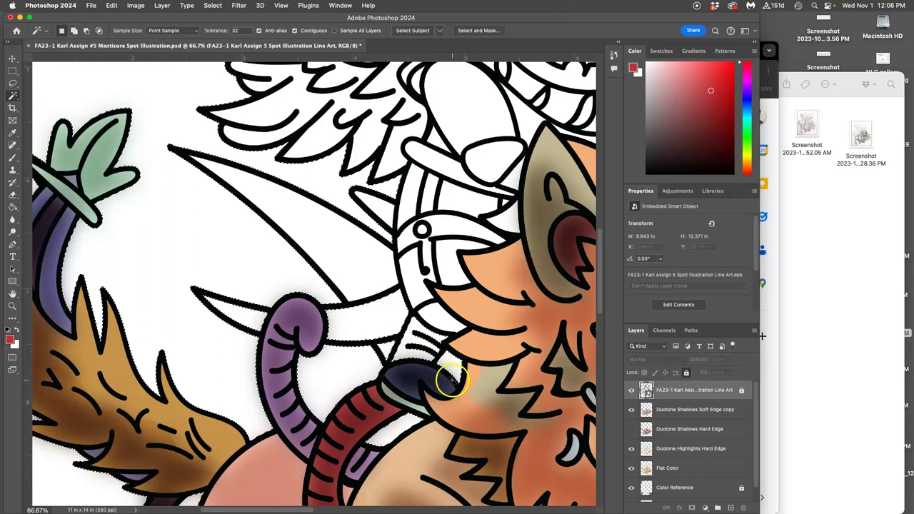
key("super+equal")
key("super+equal")
key("super+equal")
key("super+equal")
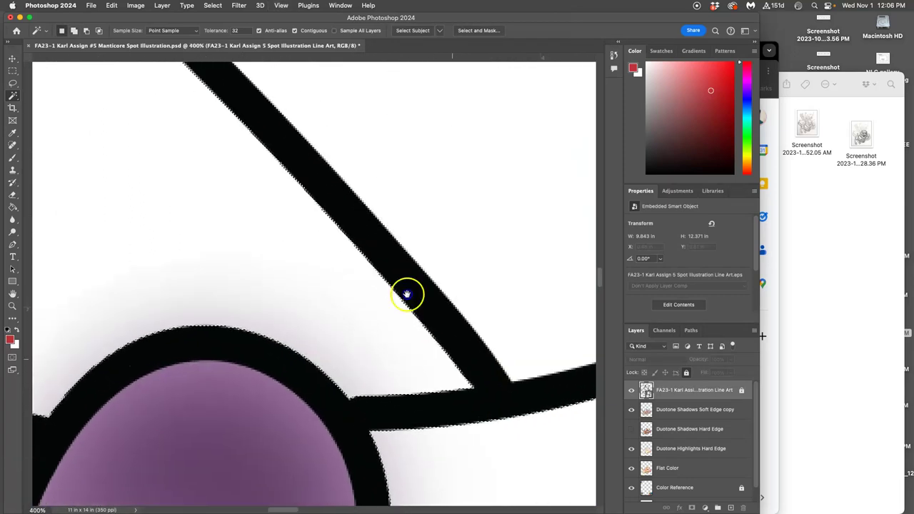
left_click_drag(406, 295, 379, 241)
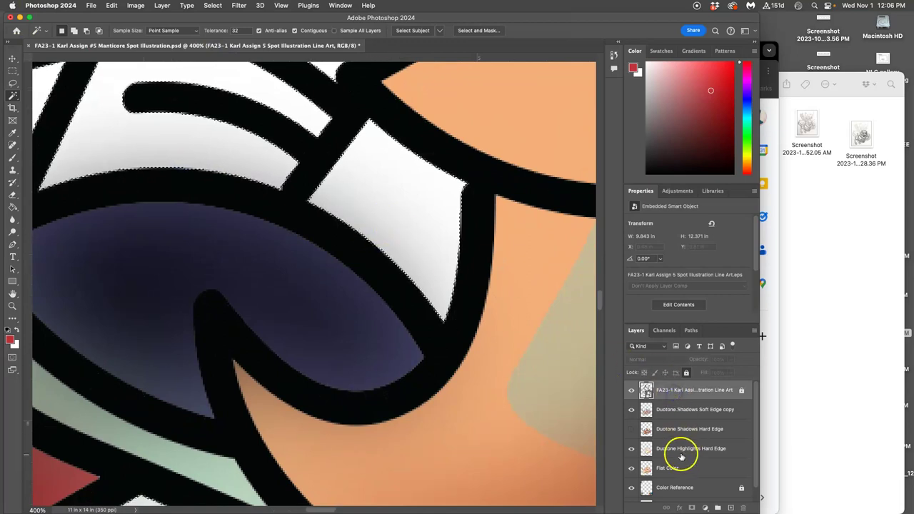
- Activate the Duotone Shadows Soft Edge copy layer, hide the black line art, and zoom out
left_click(685, 416)
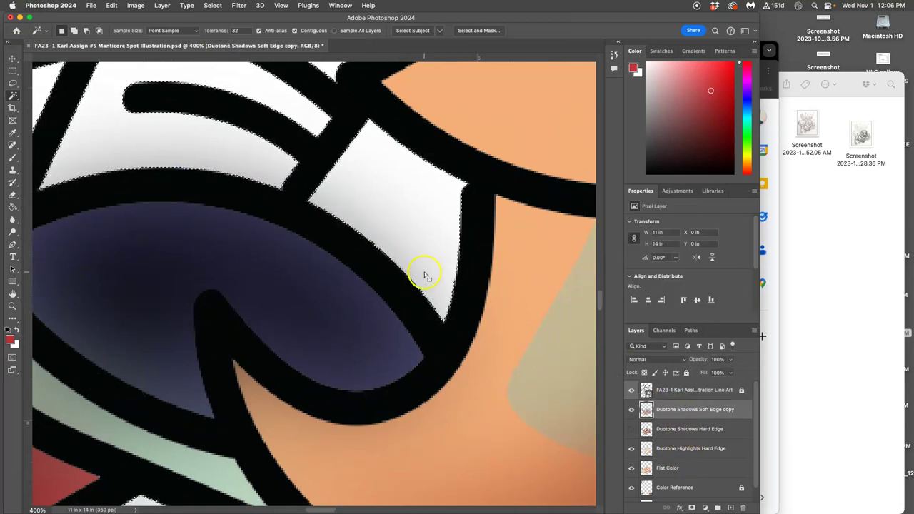
scroll(423, 275, "down", 4)
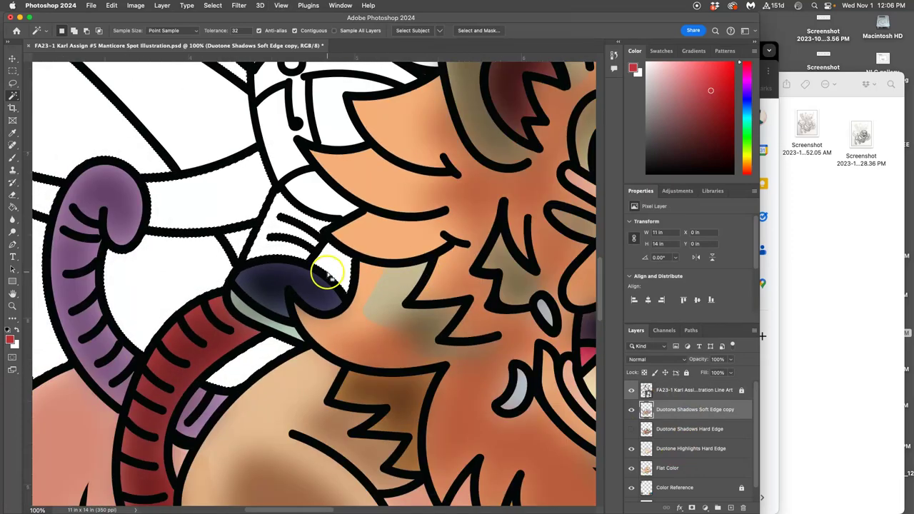
scroll(327, 273, "down", 6)
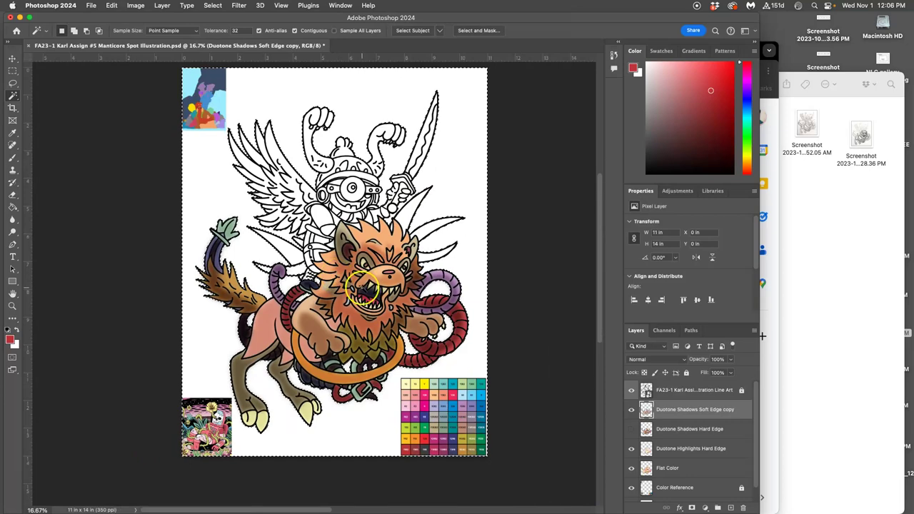
scroll(362, 289, "up", 3)
scroll(404, 321, "down", 5)
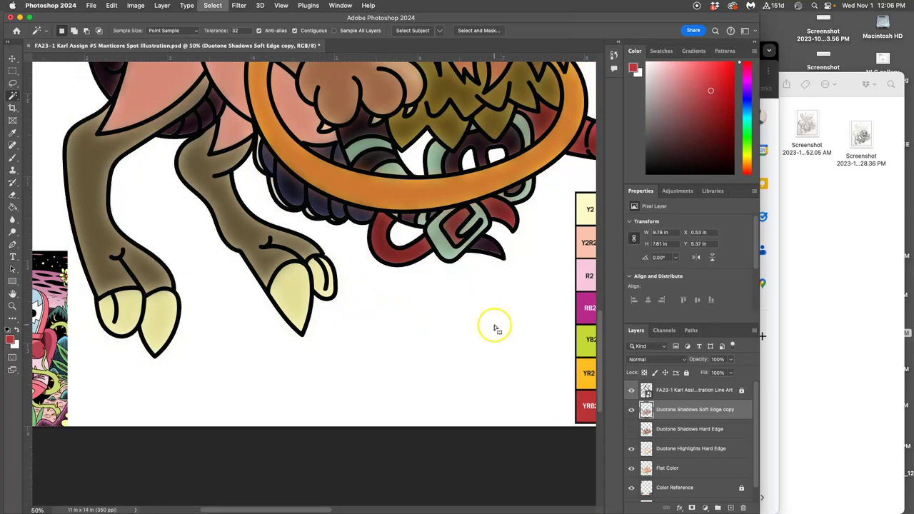
left_click(631, 390)
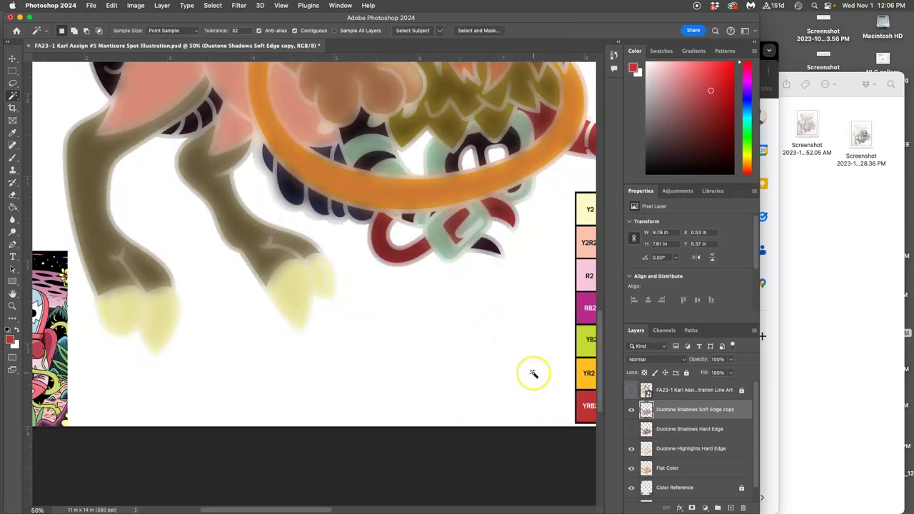
key("super+minus")
key("super+minus")
key("super+minus")
scroll(352, 305, "left", 3)
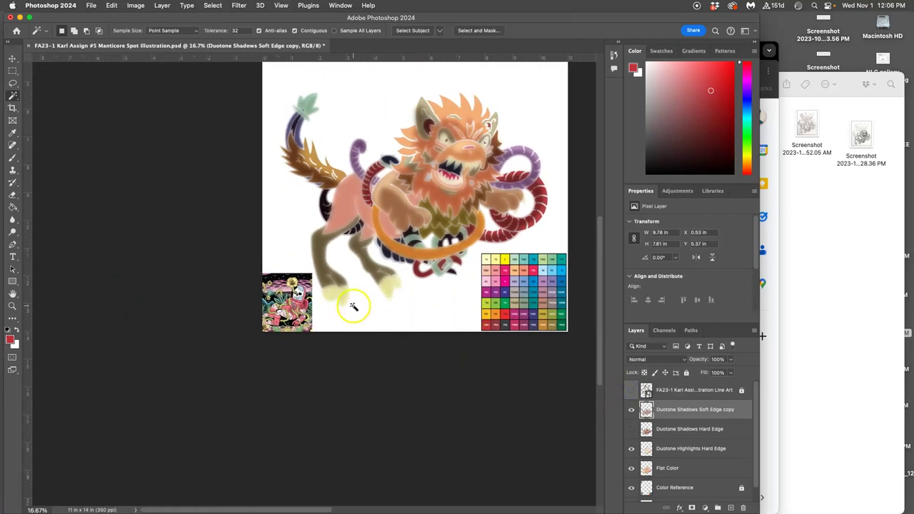
scroll(350, 307, "up", 3)
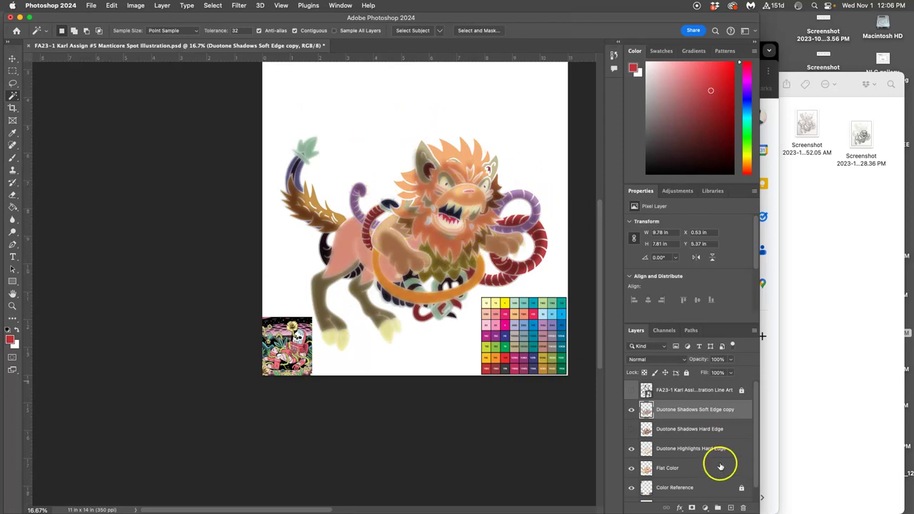
- Show Duotone Shadows Hard Edge alongside the soft-edge copy and toggle the highlights layer's visibility
left_click(631, 409)
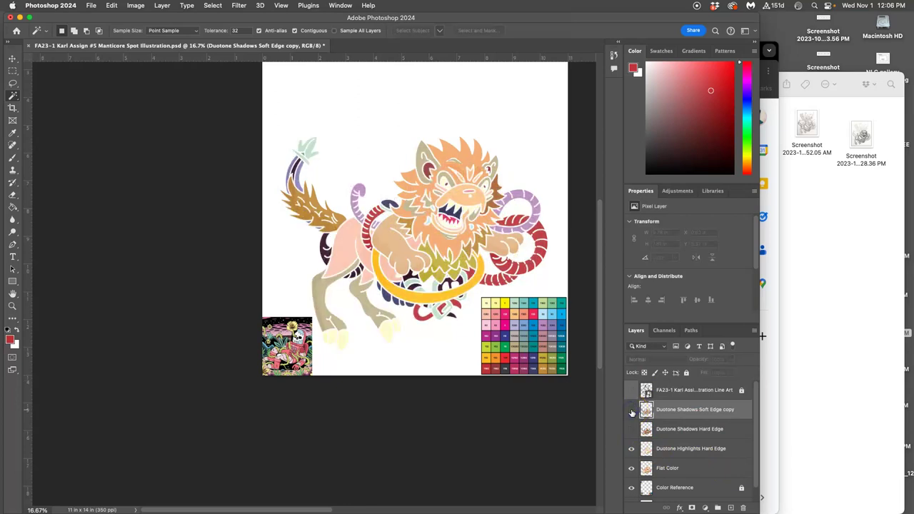
left_click(631, 429)
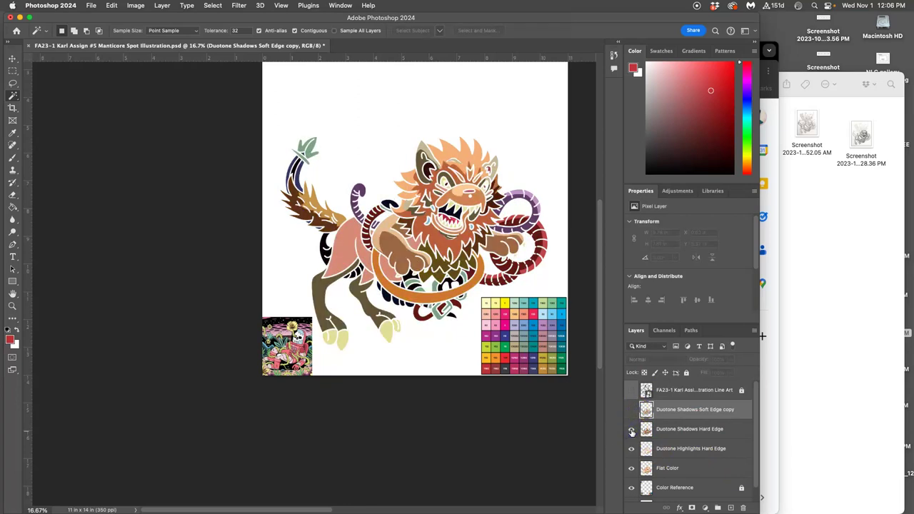
left_click(631, 409)
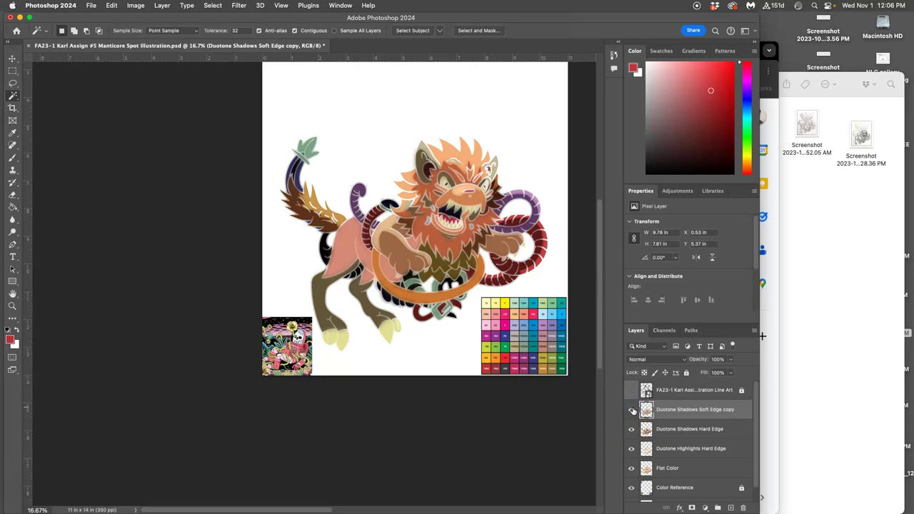
left_click(631, 464)
left_click(631, 461)
- Apply Levels to the Flat Color layer with midtones at 1.34 and white input at 232
left_click(671, 468)
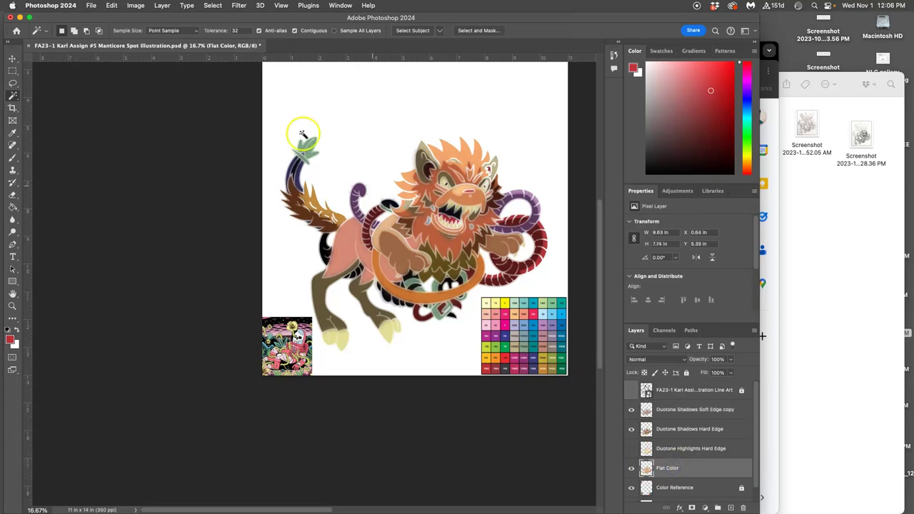
left_click(136, 5)
mouse_move(149, 32)
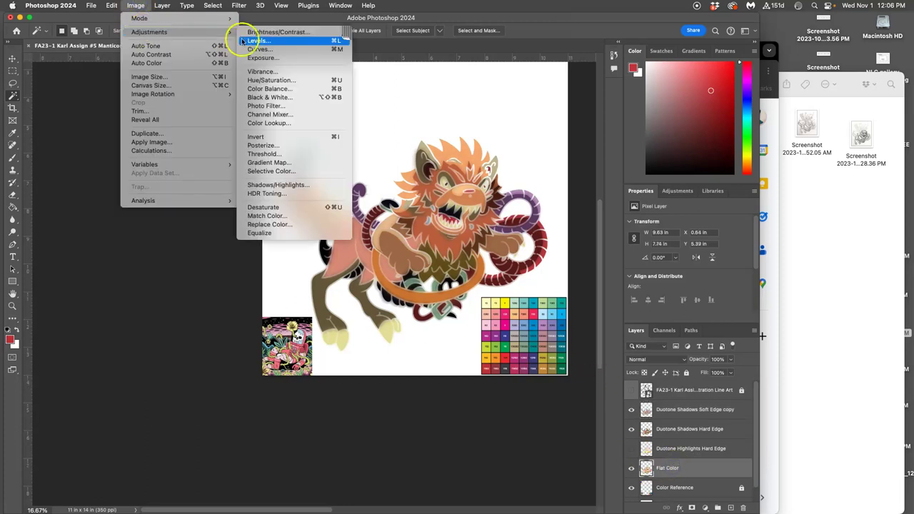
left_click(251, 41)
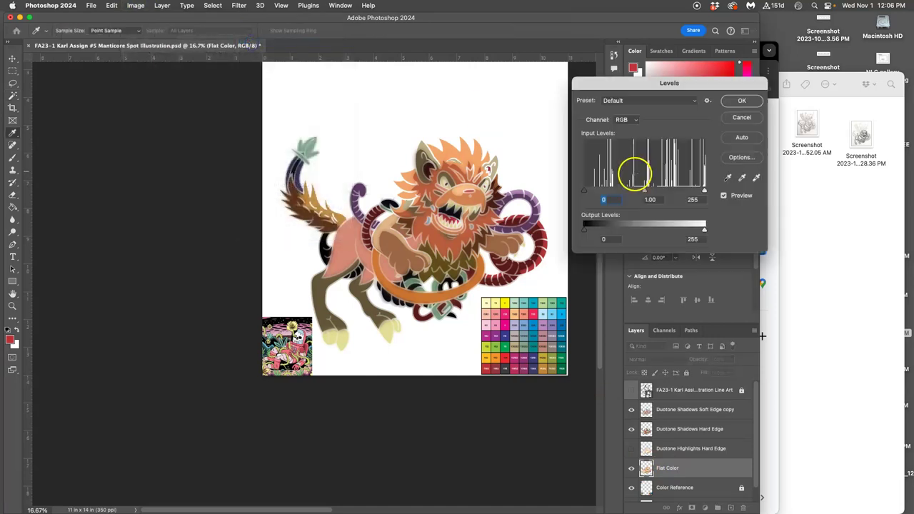
left_click_drag(644, 191, 621, 190)
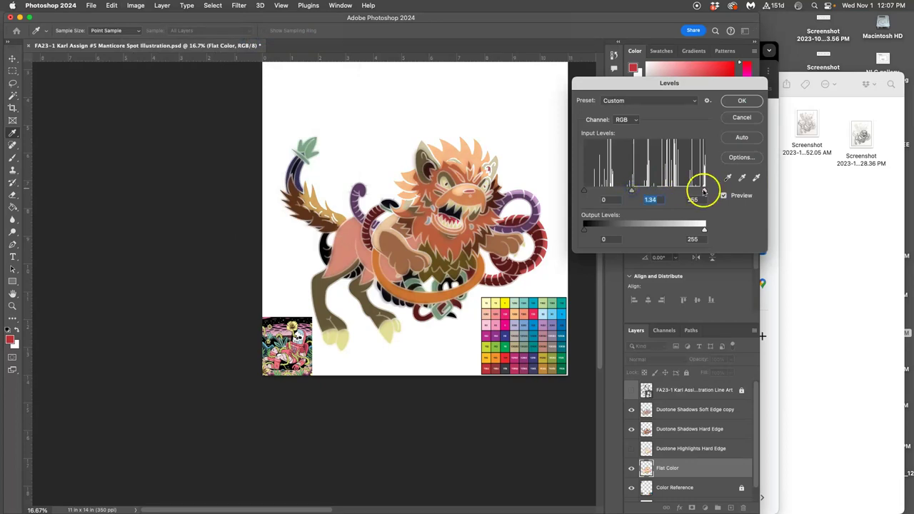
left_click_drag(703, 191, 684, 191)
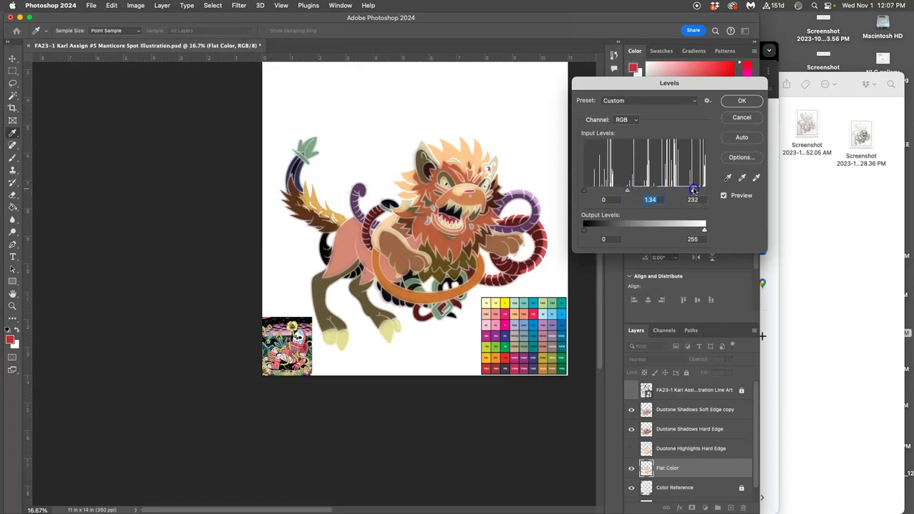
left_click(741, 100)
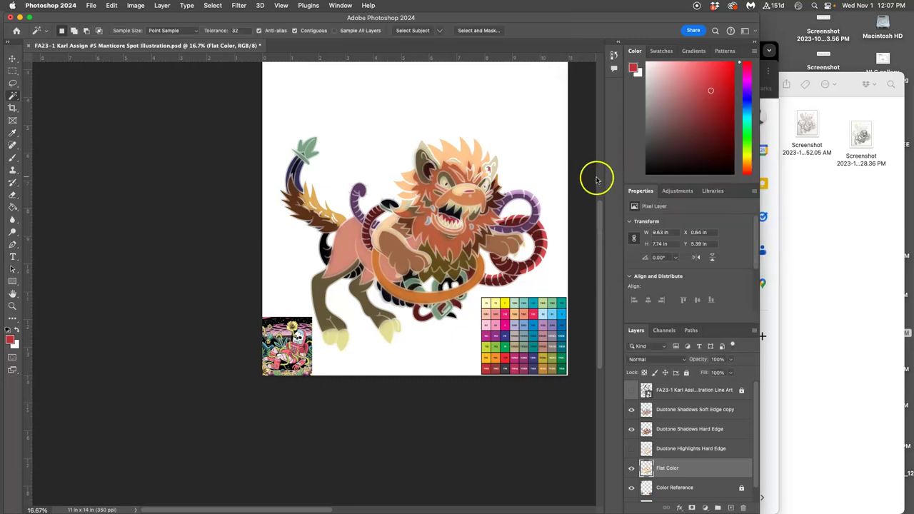
- Switch to the Introduction to Digital Coloring deck and open the Full-Spectrum slide
left_click(775, 165)
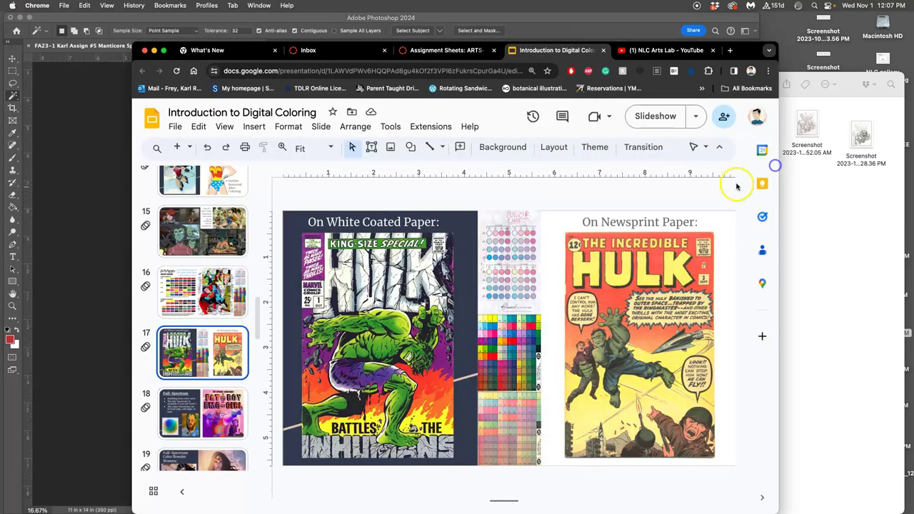
scroll(218, 284, "up", 5)
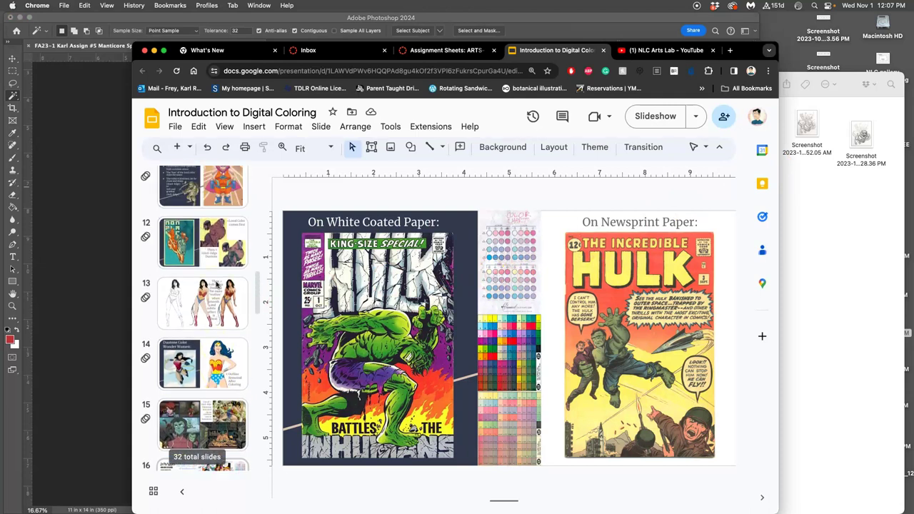
scroll(218, 284, "down", 10)
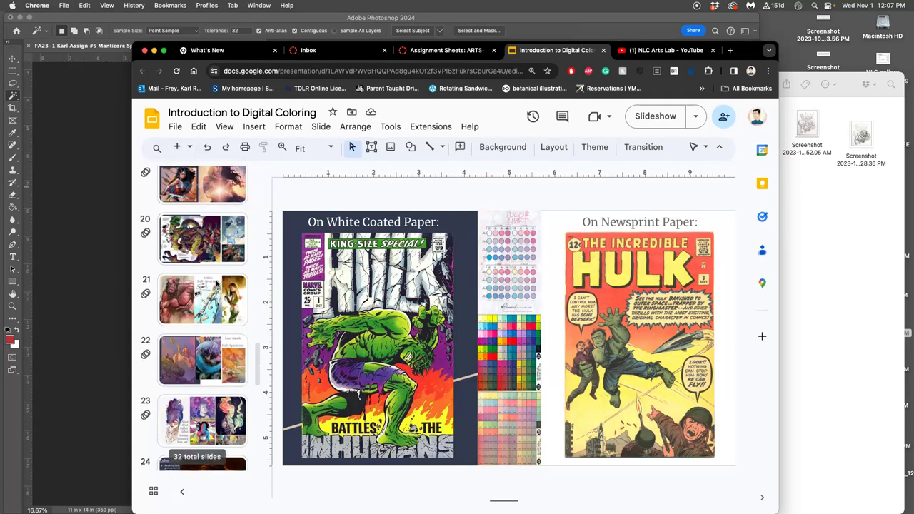
scroll(218, 284, "down", 5)
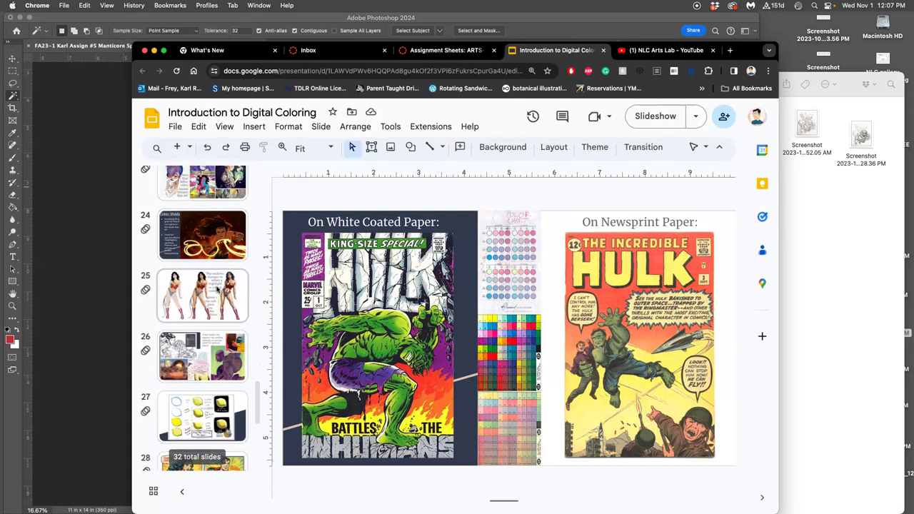
scroll(216, 278, "up", 3)
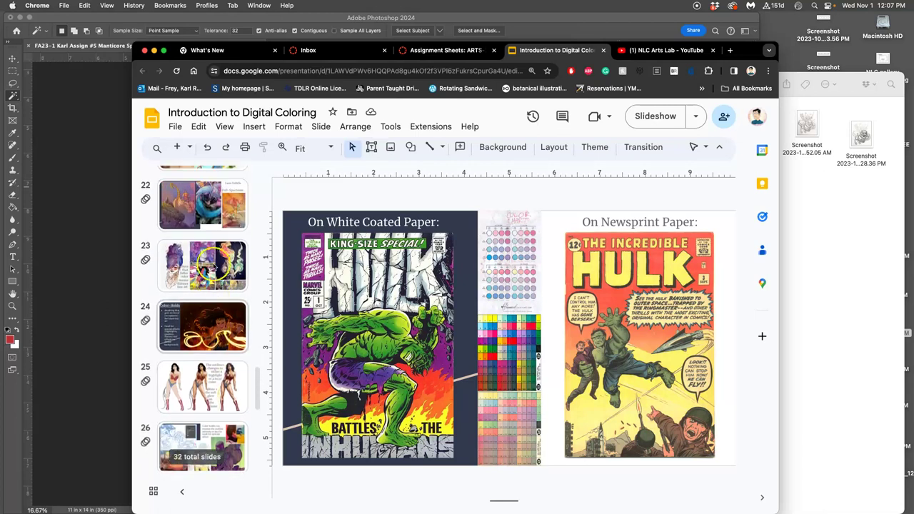
scroll(212, 266, "up", 5)
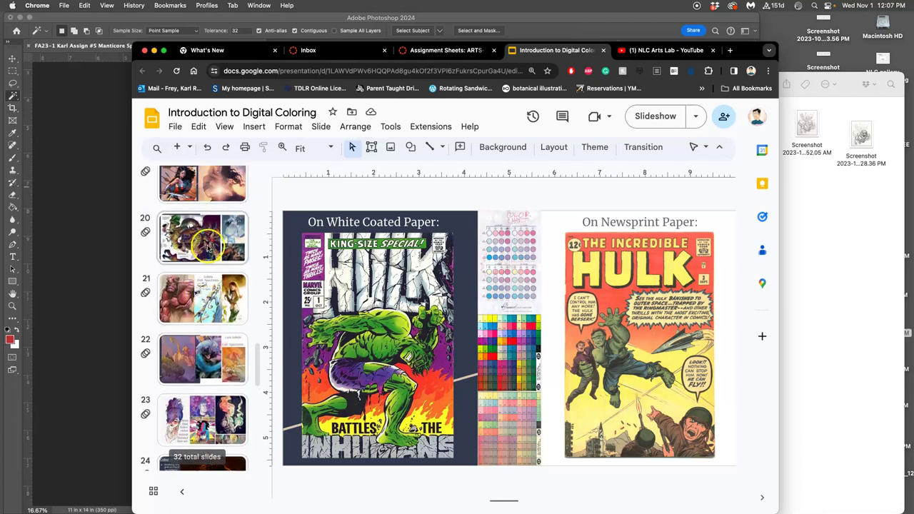
scroll(207, 247, "up", 4)
scroll(208, 246, "up", 1)
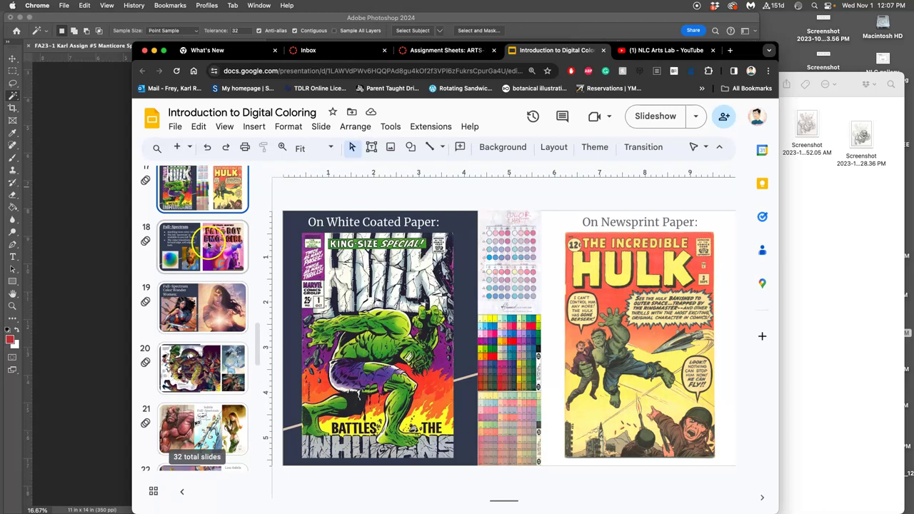
left_click(208, 246)
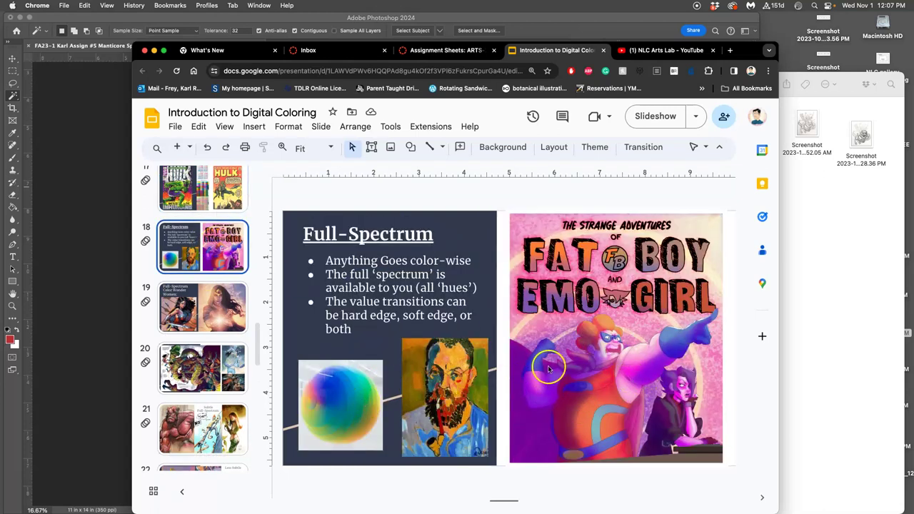
- Look back through the Flat Color and Duotone slides in the filmstrip
scroll(218, 250, "up", 8)
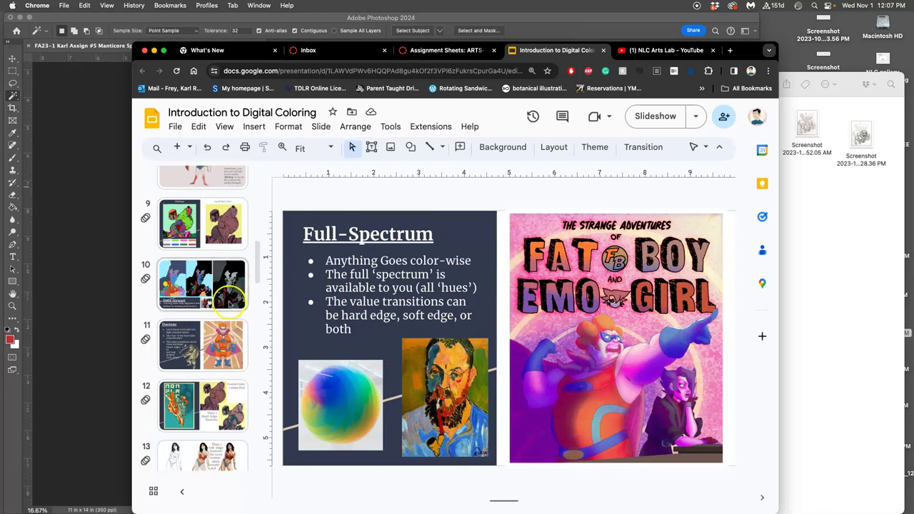
scroll(225, 278, "up", 3)
scroll(229, 289, "up", 3)
left_click(228, 329)
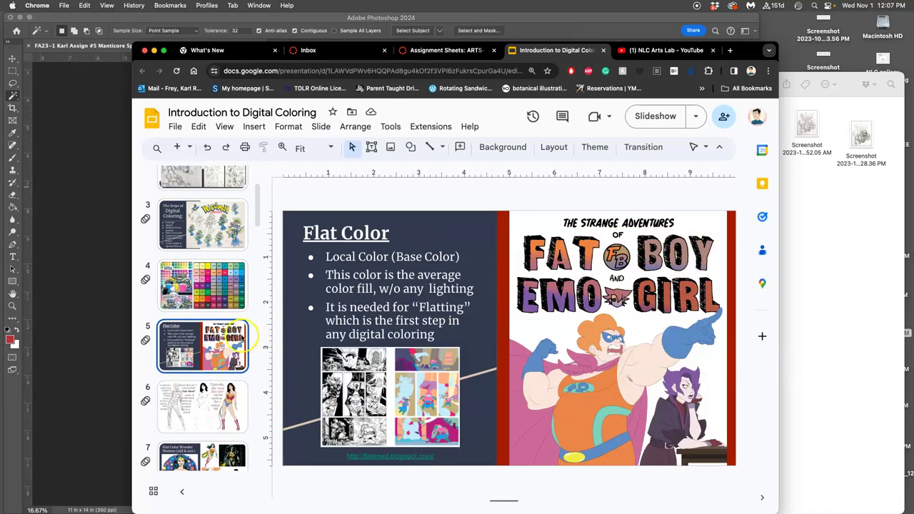
scroll(214, 335, "down", 6)
left_click(207, 389)
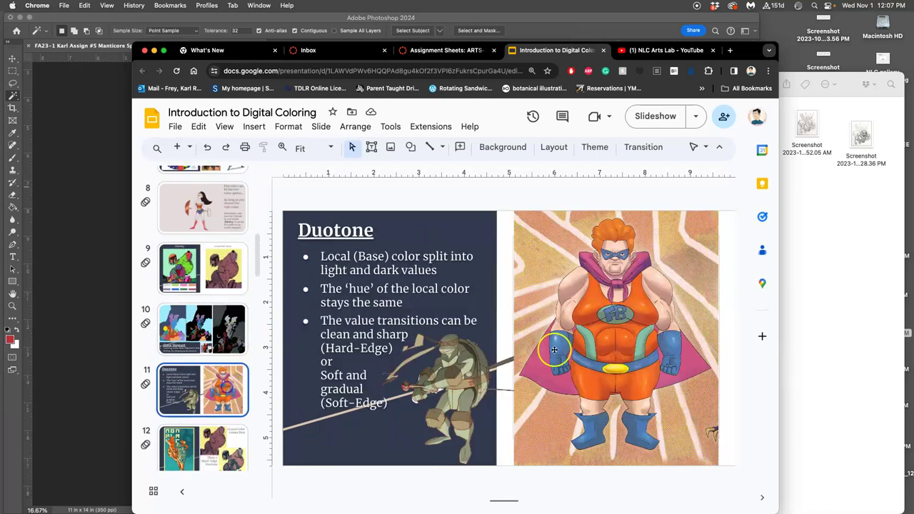
scroll(203, 280, "down", 3)
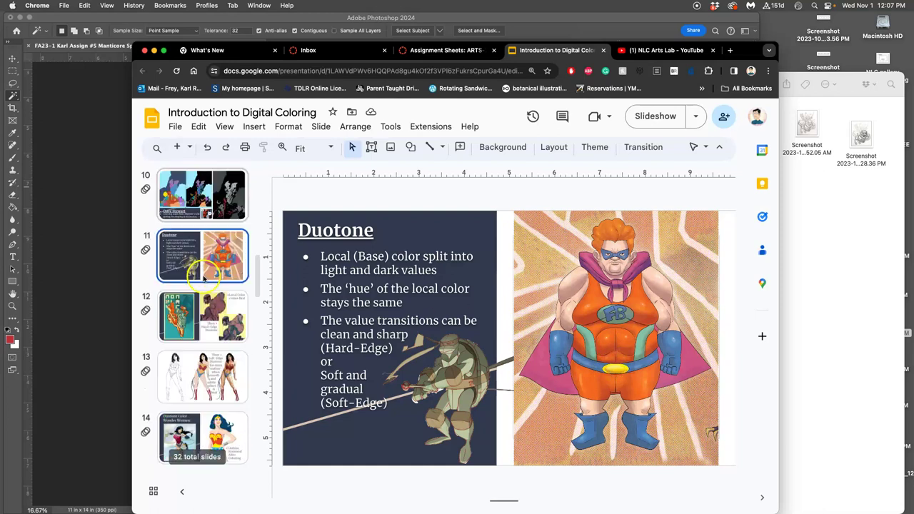
scroll(203, 278, "down", 5)
- Step from the Full-Spectrum slide through the Color Wonder Women slide to slide 20's comic spread
left_click(206, 320)
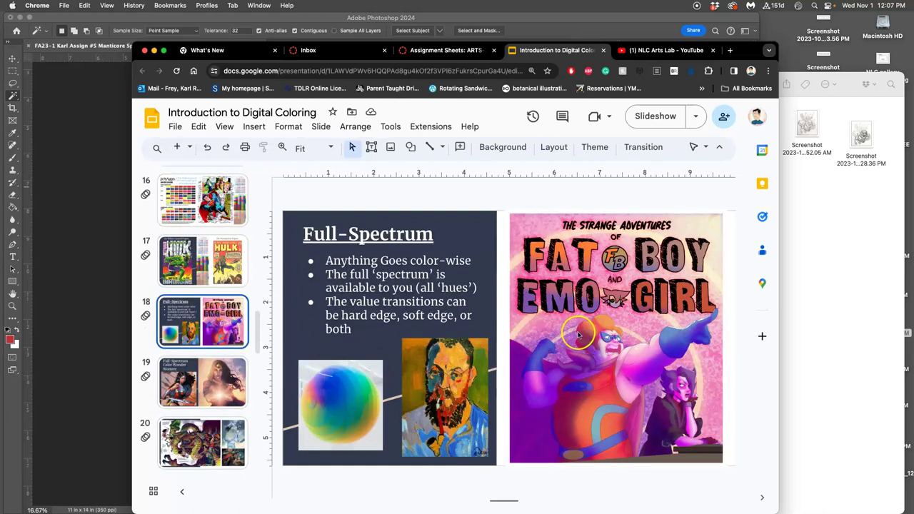
key("Down")
key("Up")
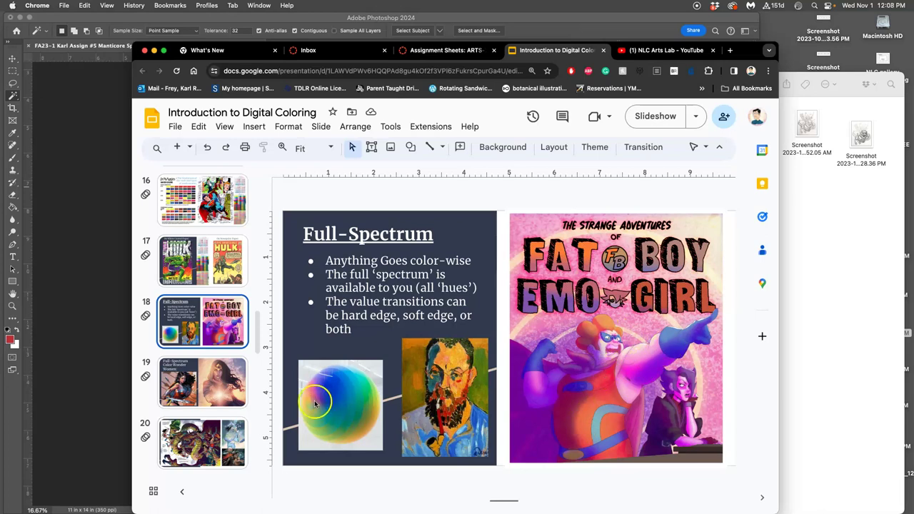
left_click(224, 397)
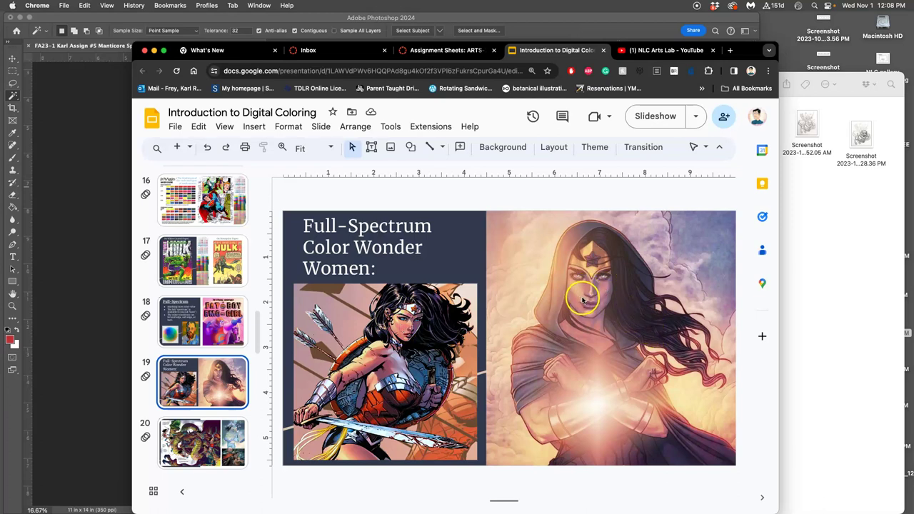
key("Down")
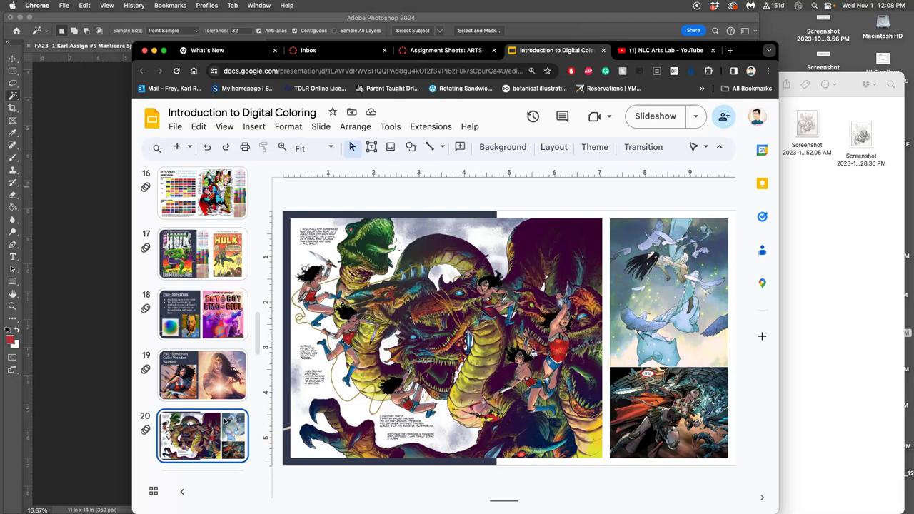
- Page through the Subtle and Less Subtle Full-Spectrum slides
scroll(225, 421, "down", 2)
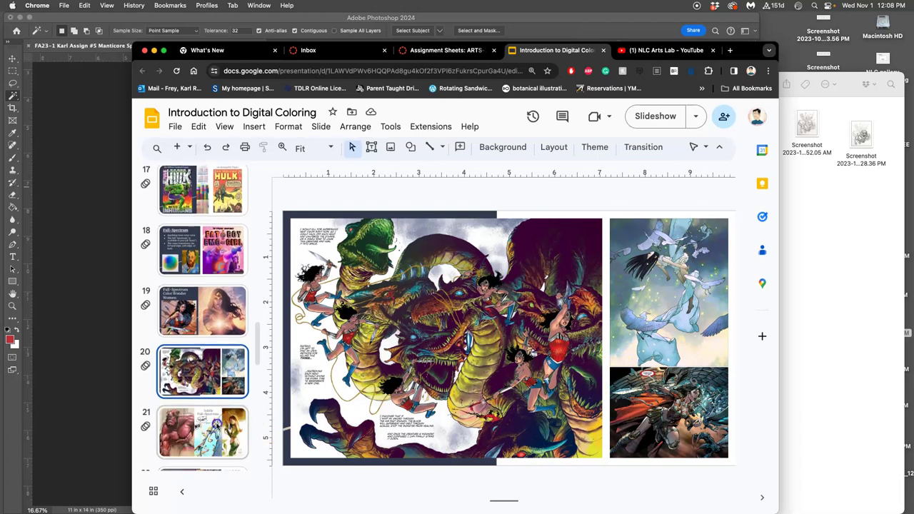
left_click(216, 424)
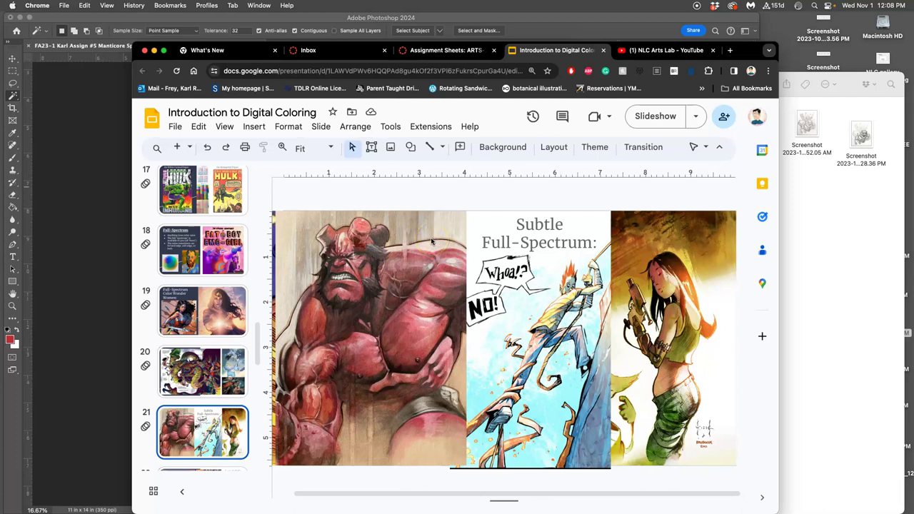
scroll(207, 414, "down", 2)
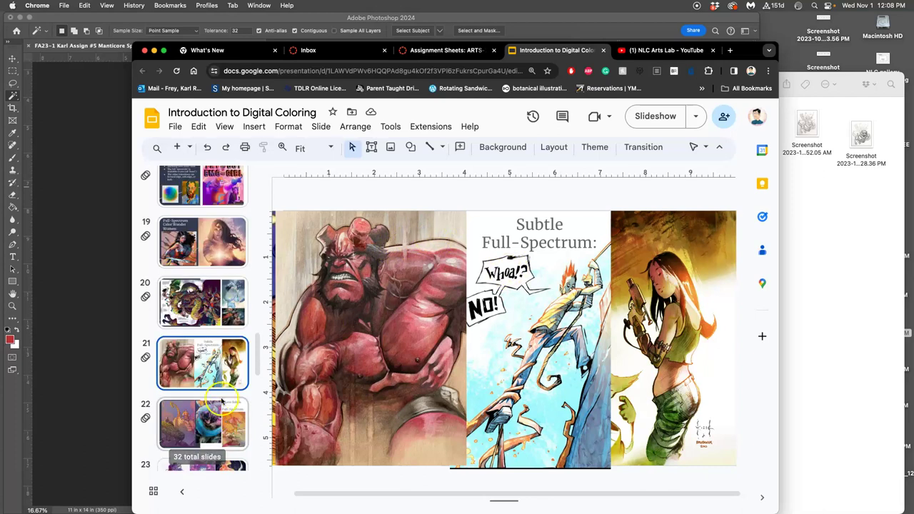
left_click(215, 417)
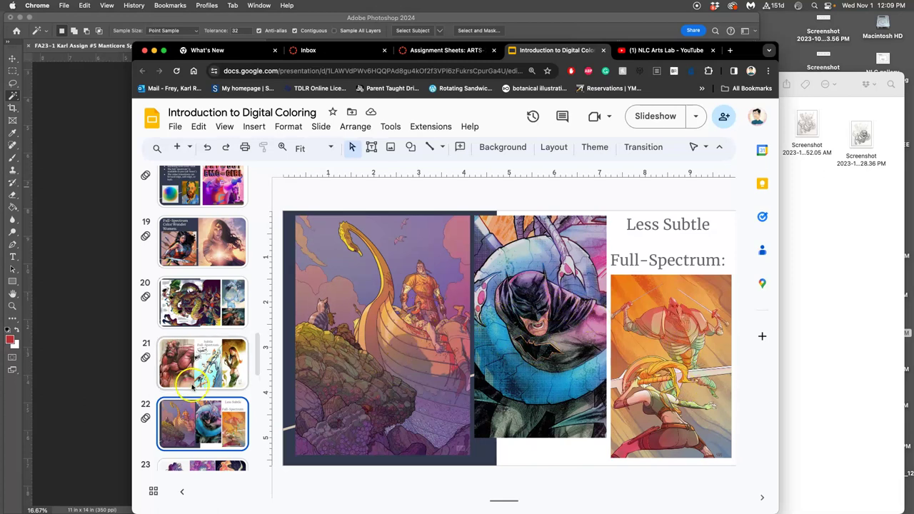
- Continue past the fuller-colour, thinner-line-art slide to slide 24, Color-Holds
scroll(204, 385, "down", 3)
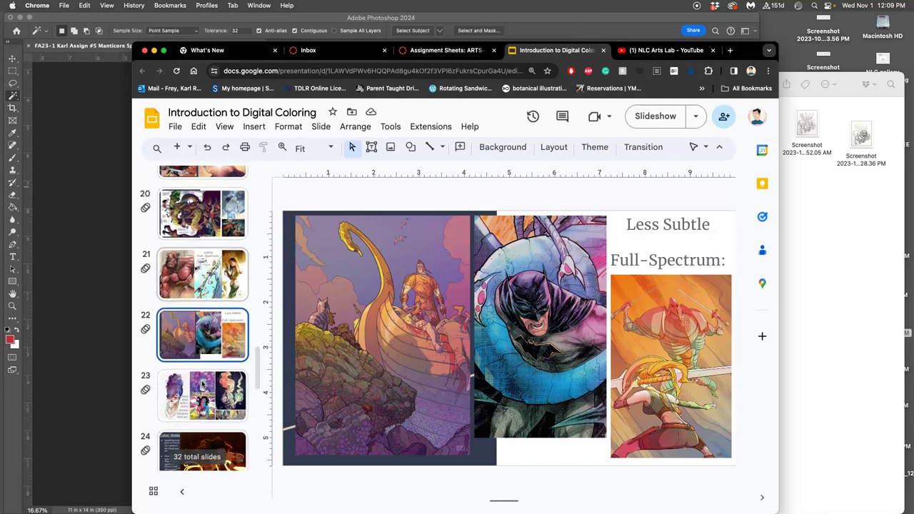
left_click(205, 384)
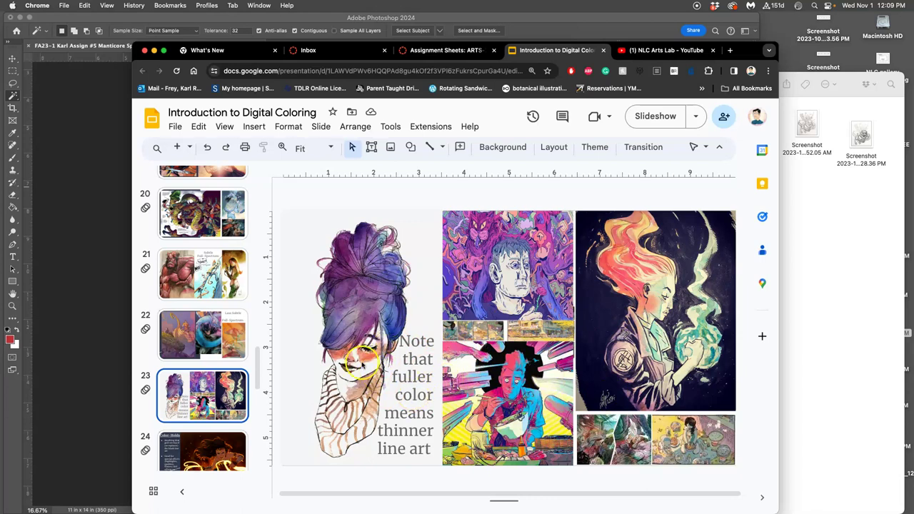
scroll(219, 400, "down", 2)
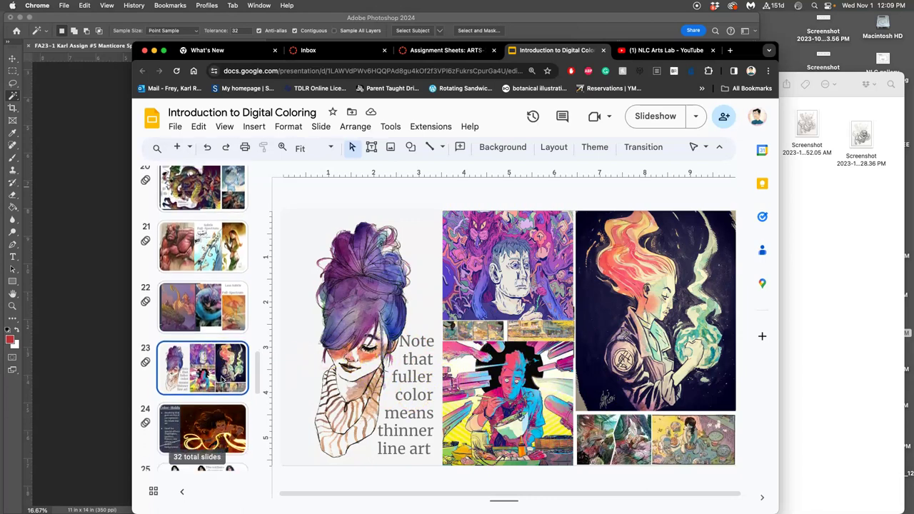
left_click(220, 419)
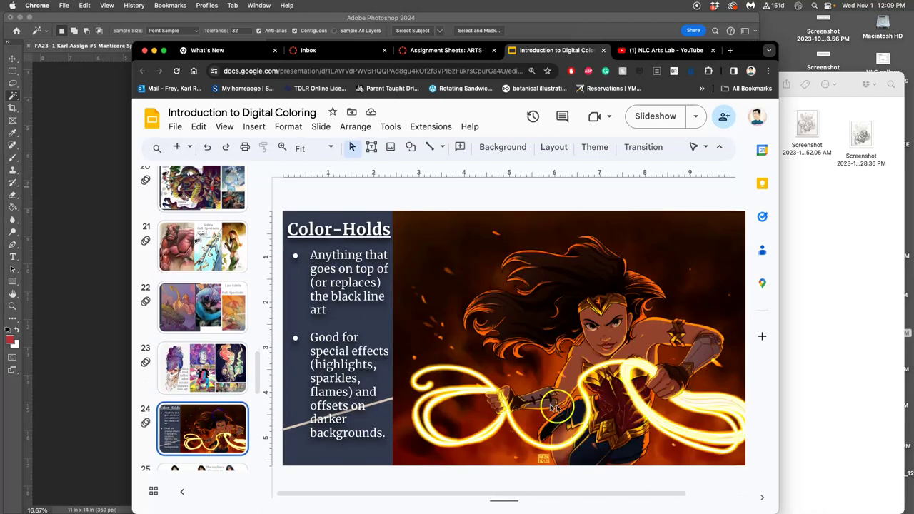
- Duplicate Flat Color as 'Full Spectrum' and move it just below the line art layer
left_click(84, 133)
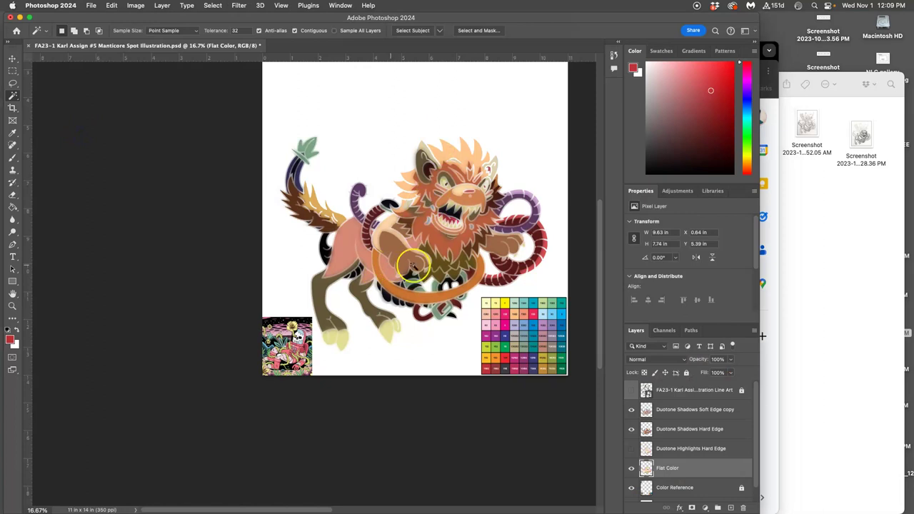
scroll(462, 306, "right", 4)
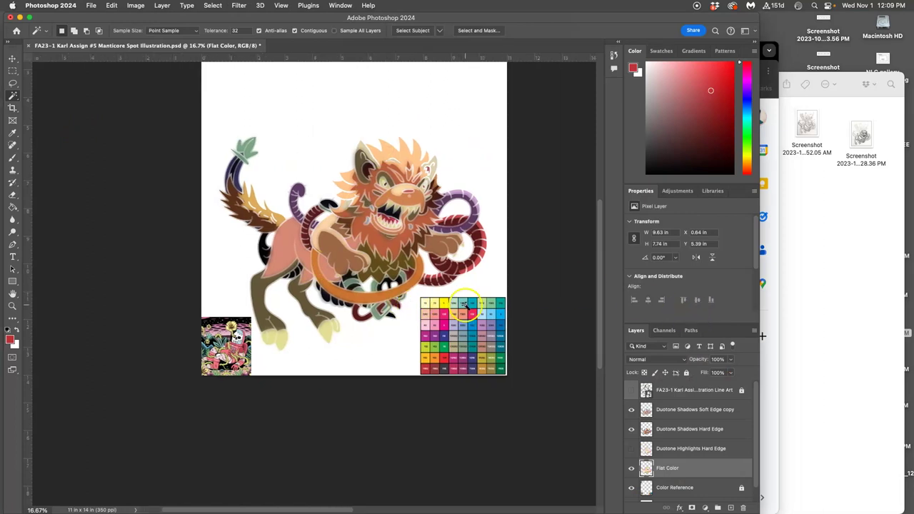
scroll(464, 306, "up", 3)
left_click(697, 473)
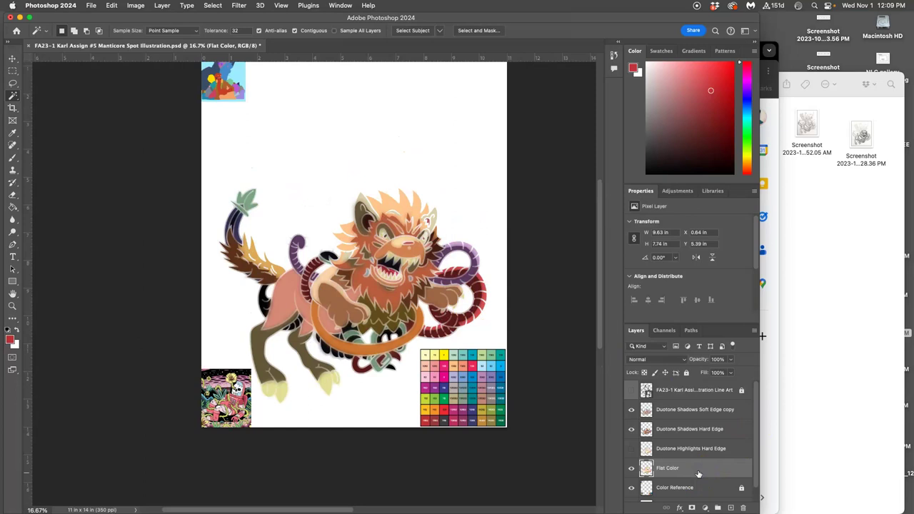
key("super+j")
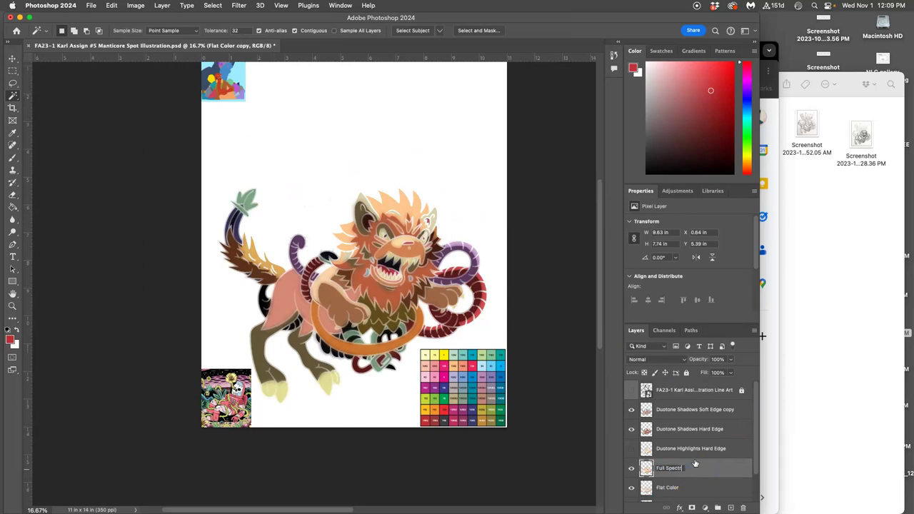
left_click(724, 468)
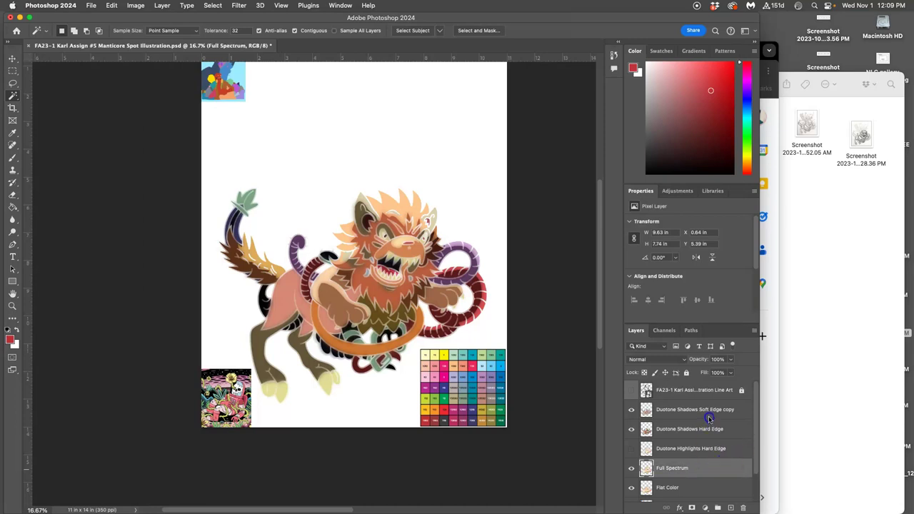
left_click_drag(703, 468, 694, 407)
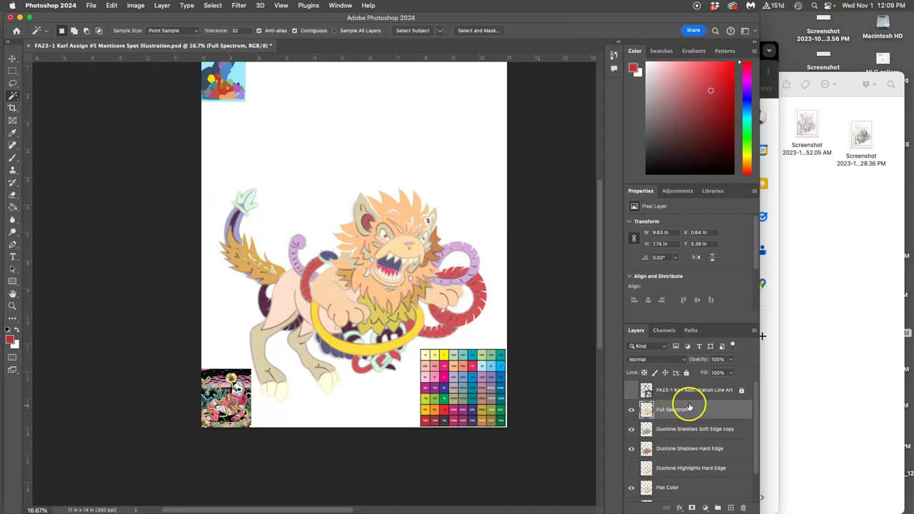
- Enable a Gradient Overlay on Full Spectrum and load the first Pastels gradient preset
double_click(706, 409)
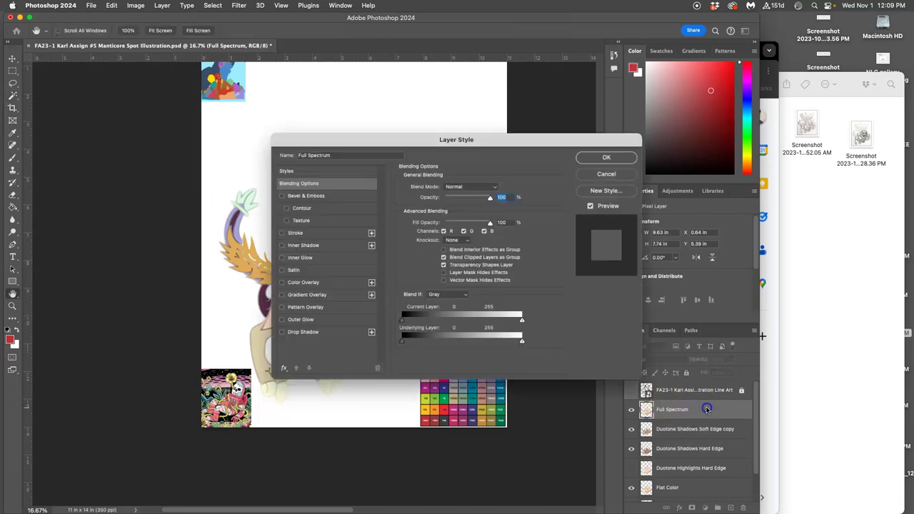
left_click_drag(363, 135, 611, 81)
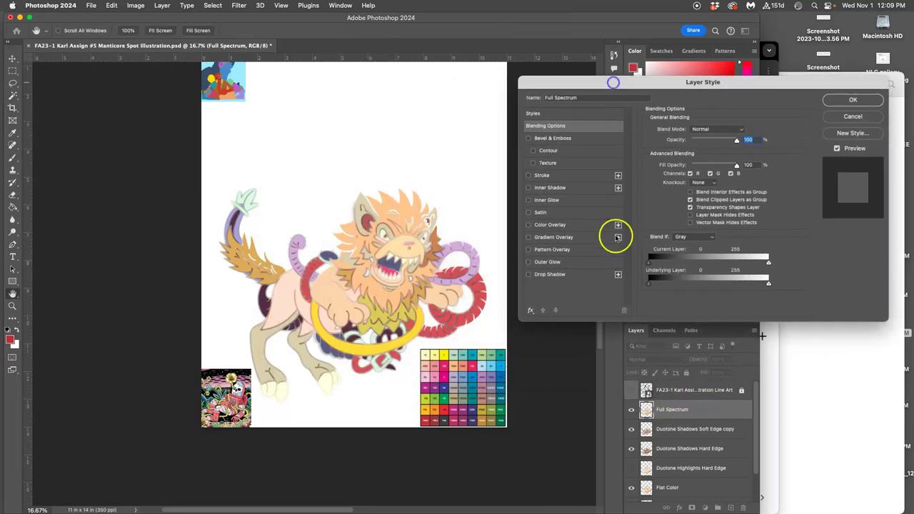
left_click(529, 238)
left_click(575, 238)
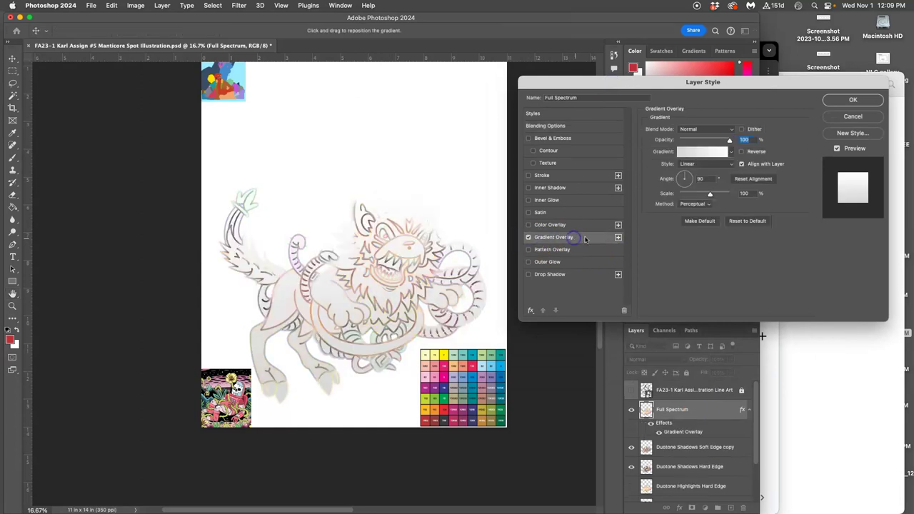
left_click(708, 152)
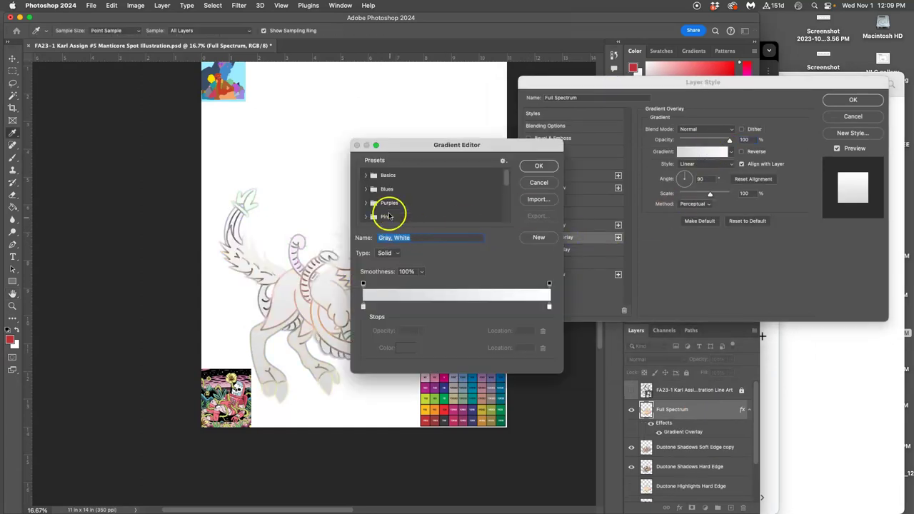
scroll(385, 202, "down", 3)
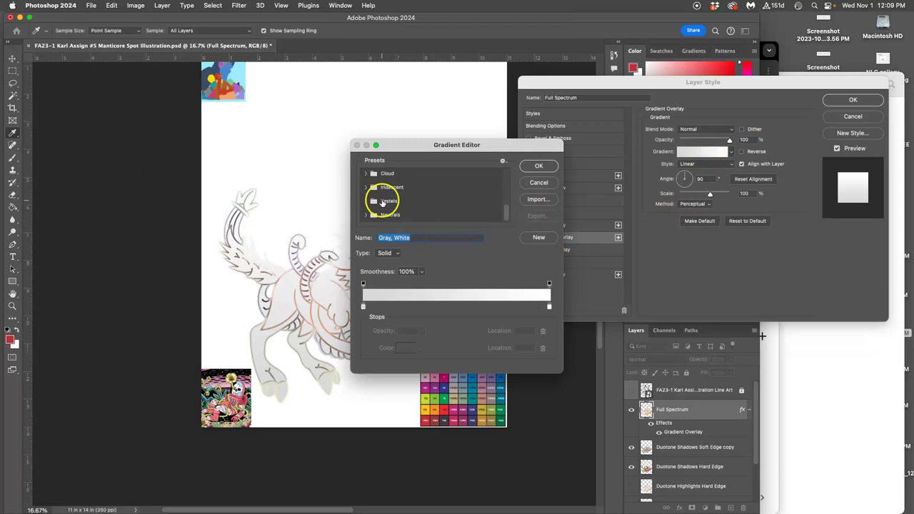
scroll(385, 202, "down", 3)
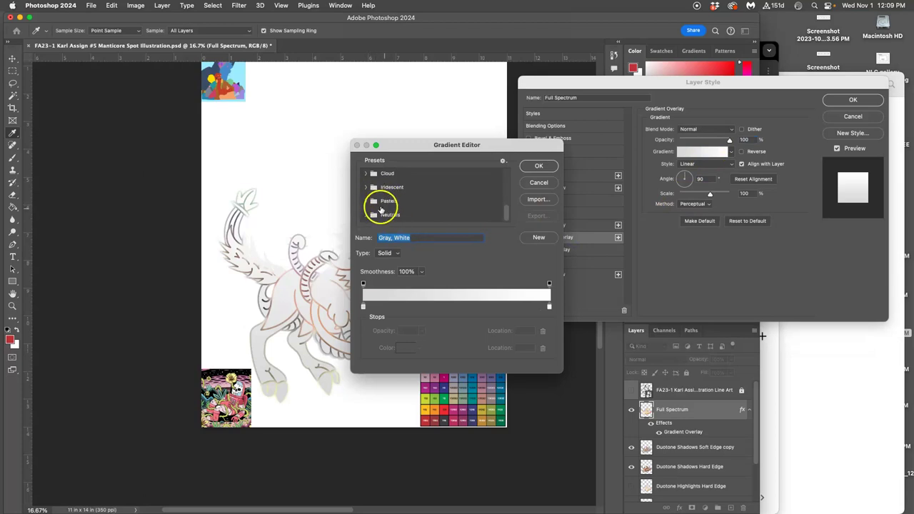
left_click(366, 200)
scroll(412, 213, "down", 2)
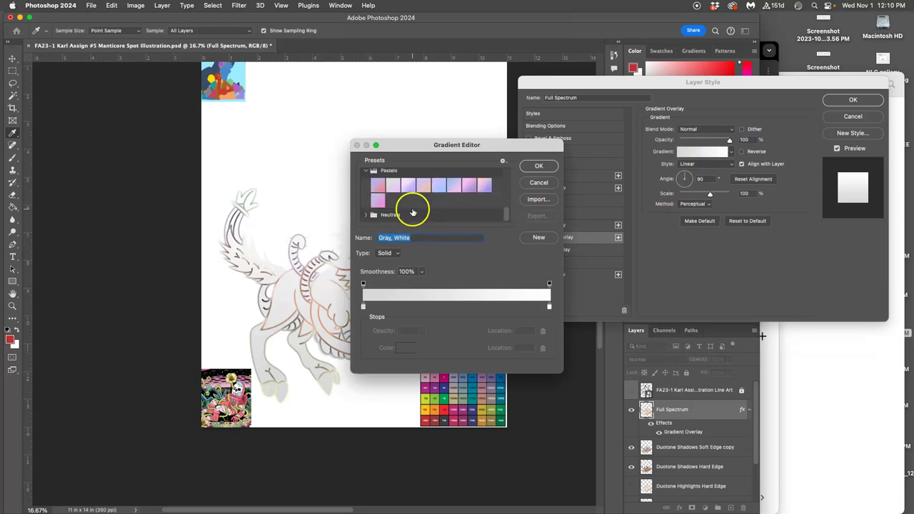
scroll(411, 209, "up", 1)
left_click(379, 205)
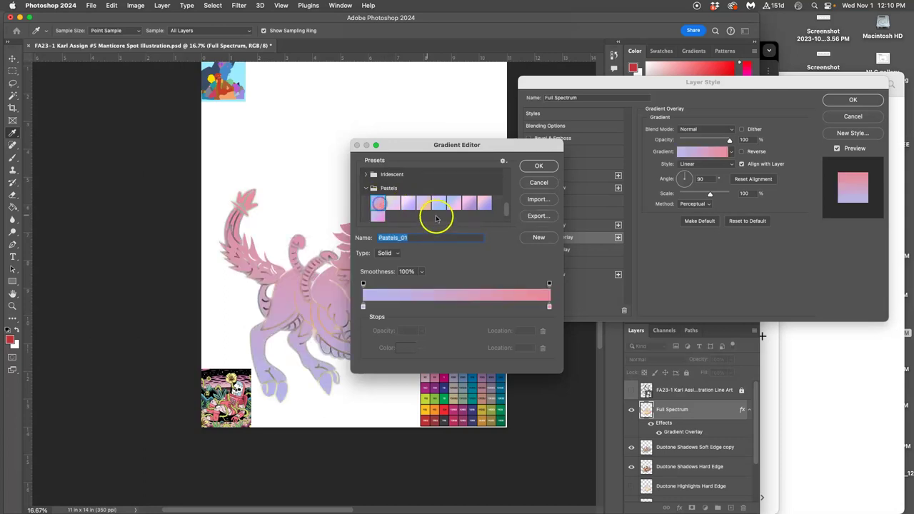
- Add a pale green stop at location 54 and recolour the stop at 69 bright yellow
left_click(426, 306)
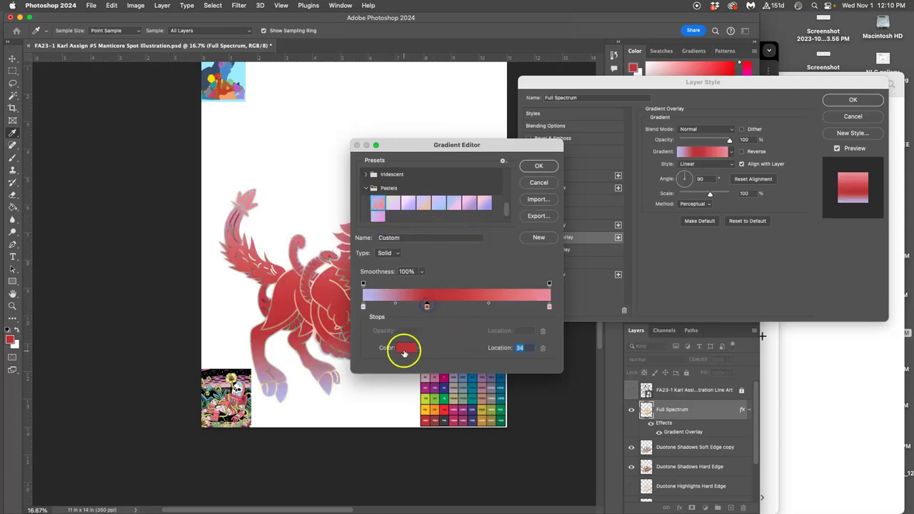
left_click(464, 307)
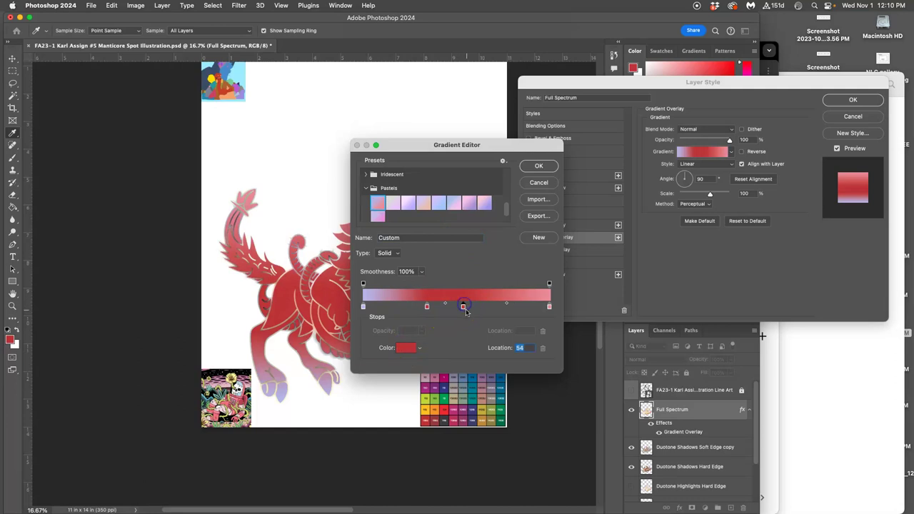
double_click(464, 307)
left_click(469, 287)
mouse_move(419, 246)
left_mouse_down()
mouse_move(383, 247)
mouse_move(367, 225)
left_mouse_up()
left_click(547, 192)
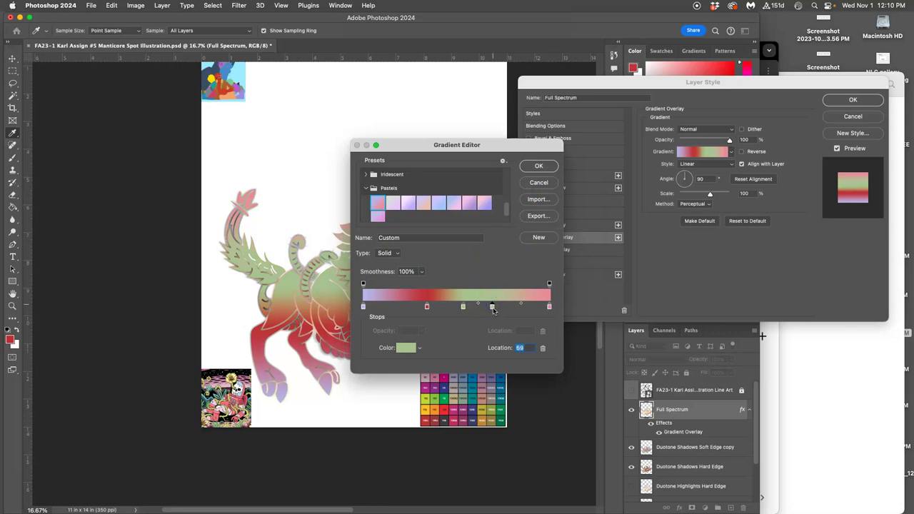
double_click(492, 307)
left_click(465, 297)
left_click(420, 245)
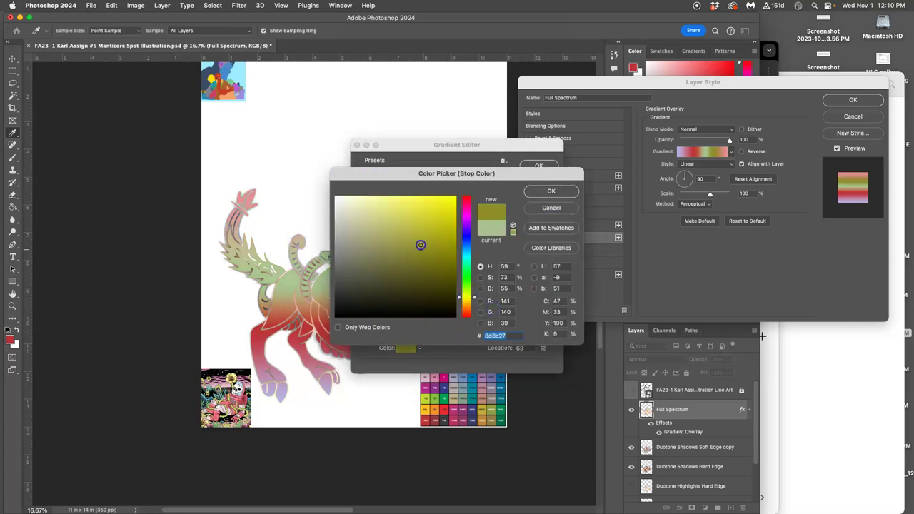
left_click_drag(420, 245, 425, 205)
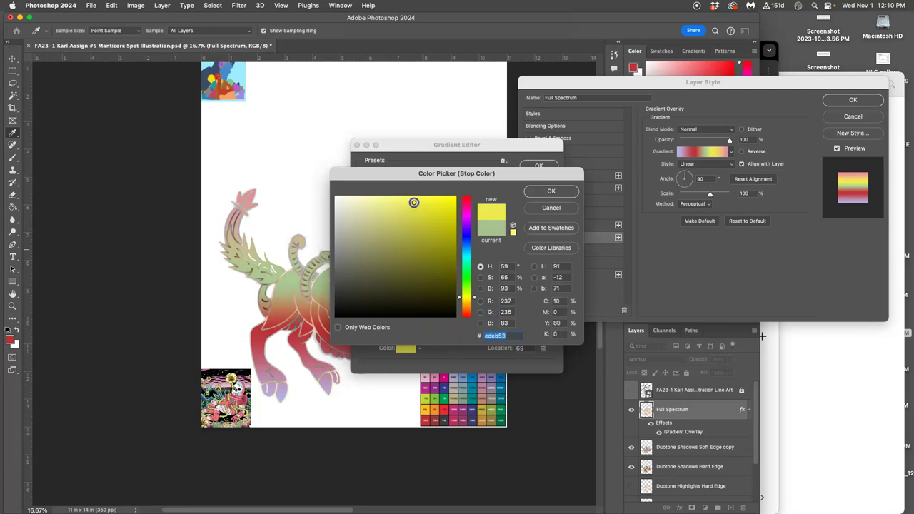
left_click(551, 191)
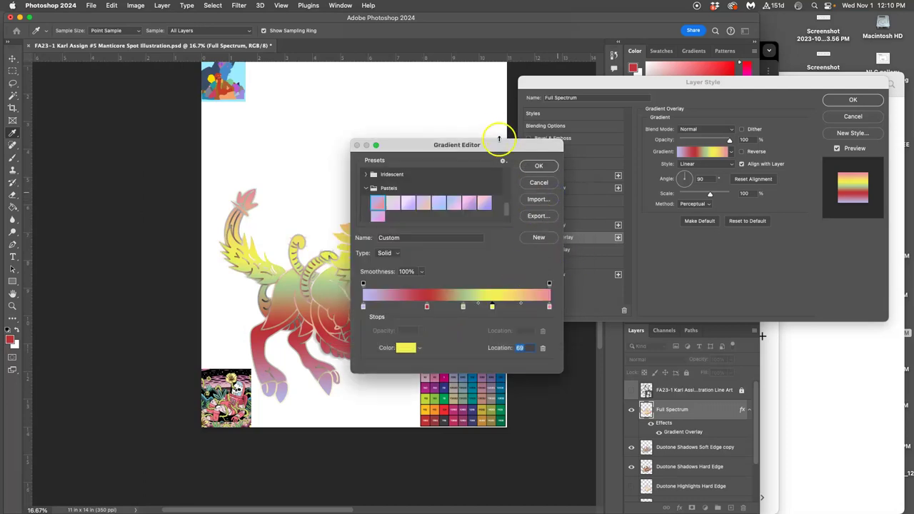
- Add a deep blue stop at location 15 and accept the edited gradient
left_click_drag(498, 139, 731, 263)
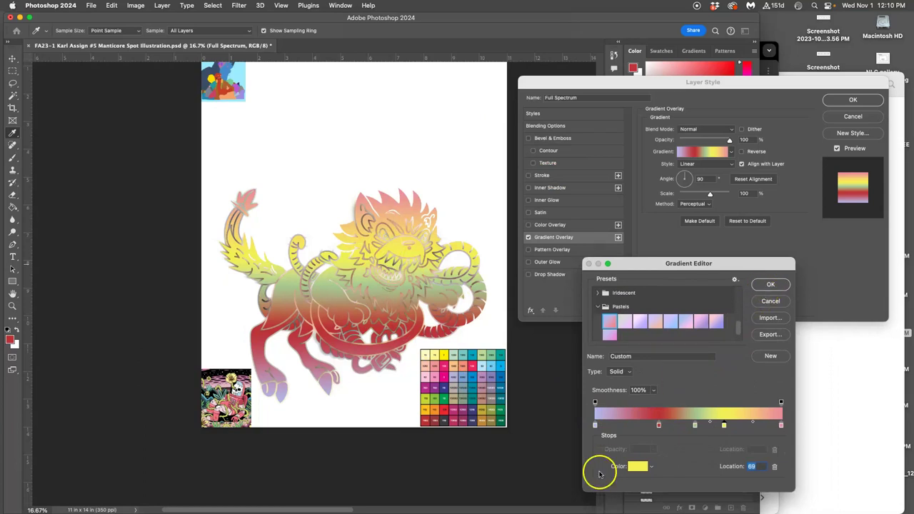
left_click(623, 425)
double_click(623, 425)
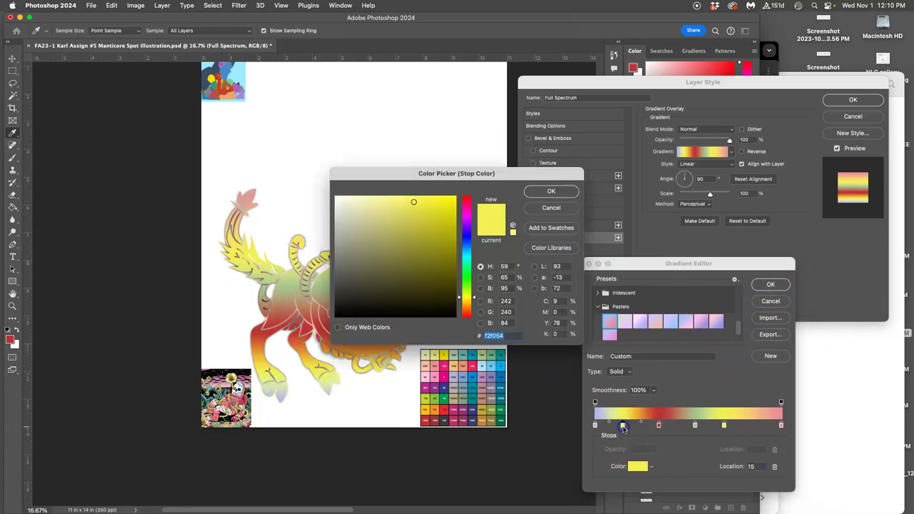
left_click_drag(467, 267, 468, 239)
left_click(439, 238)
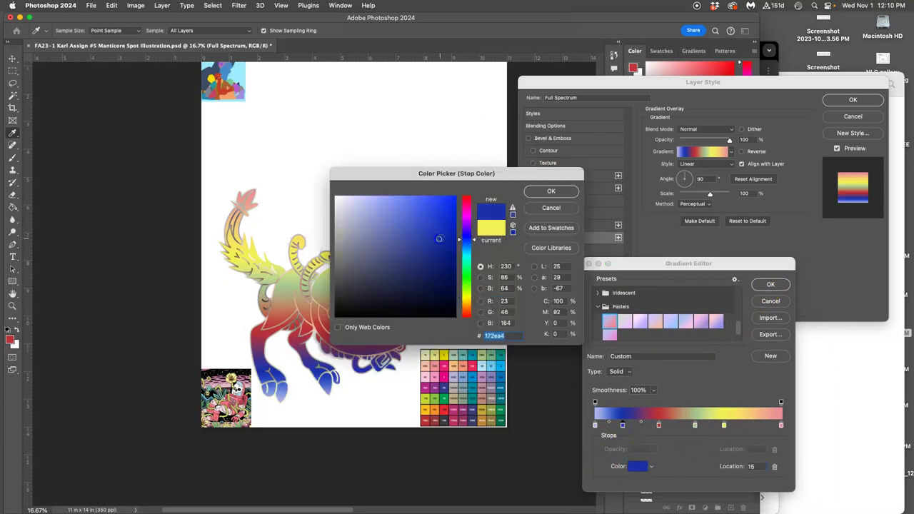
left_click(536, 194)
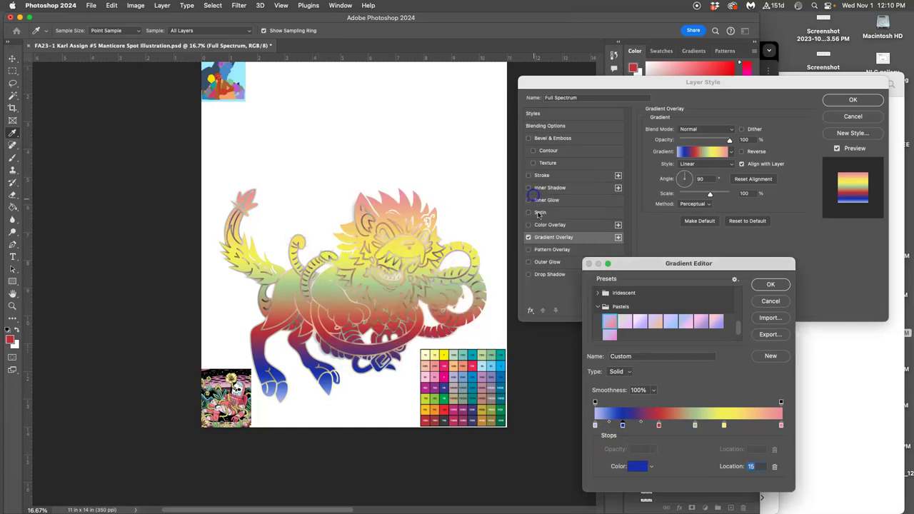
left_click(762, 285)
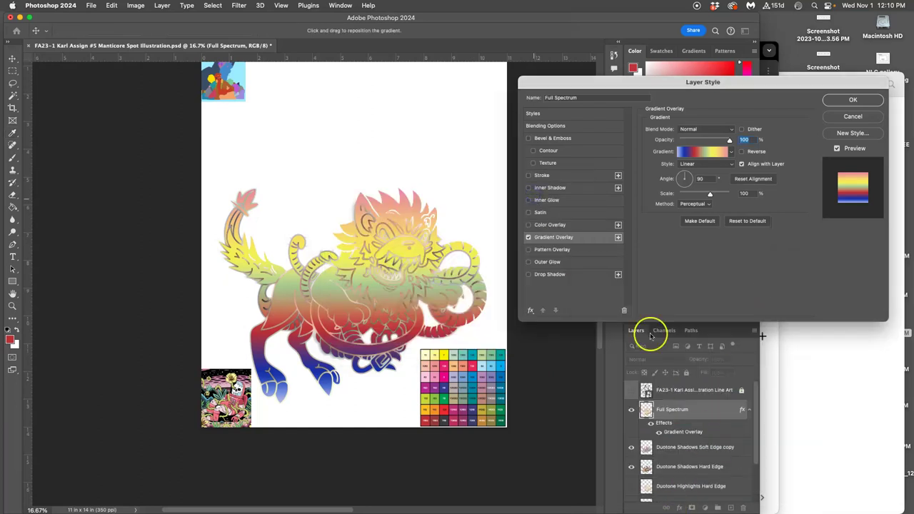
- Set the gradient overlay angle to 109° and its scale to 92%
left_click(682, 177)
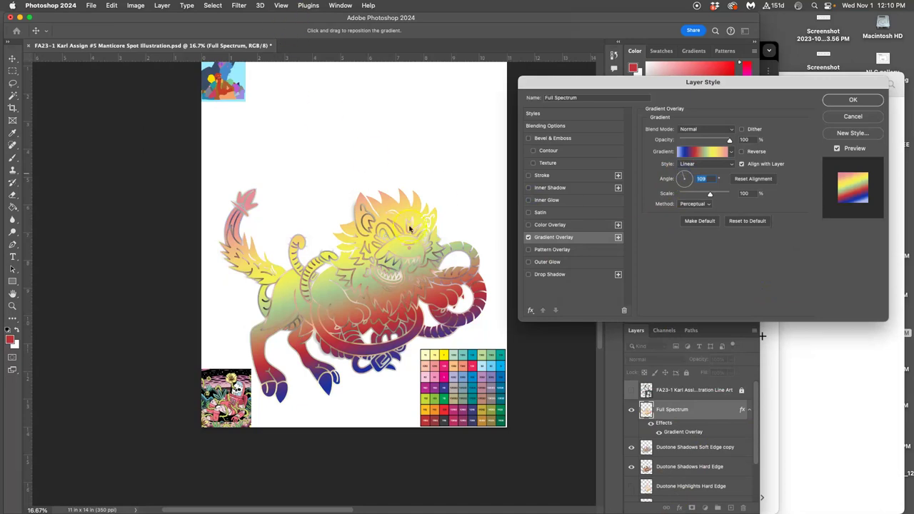
mouse_move(709, 193)
left_mouse_down()
mouse_move(681, 196)
mouse_move(726, 196)
mouse_move(707, 198)
left_mouse_up()
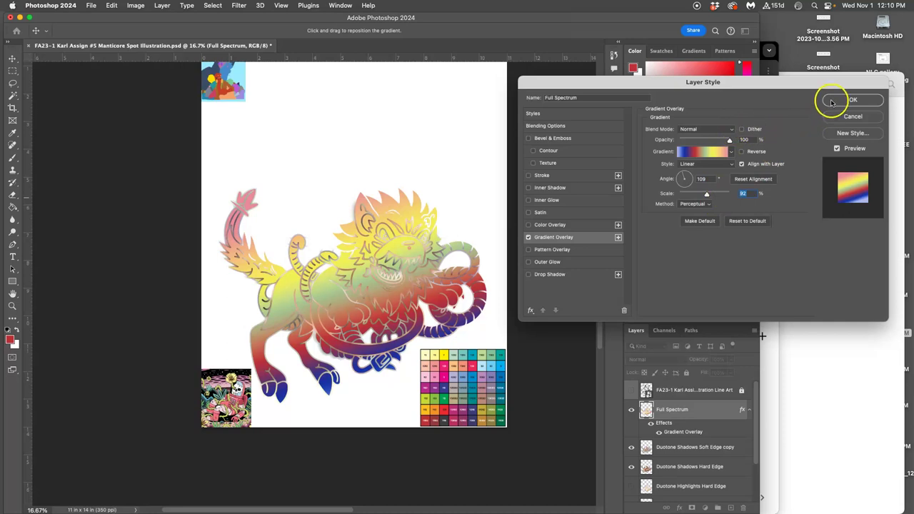
- Confirm the overlay and rasterize the Full Spectrum layer style into pixels
left_click(852, 100)
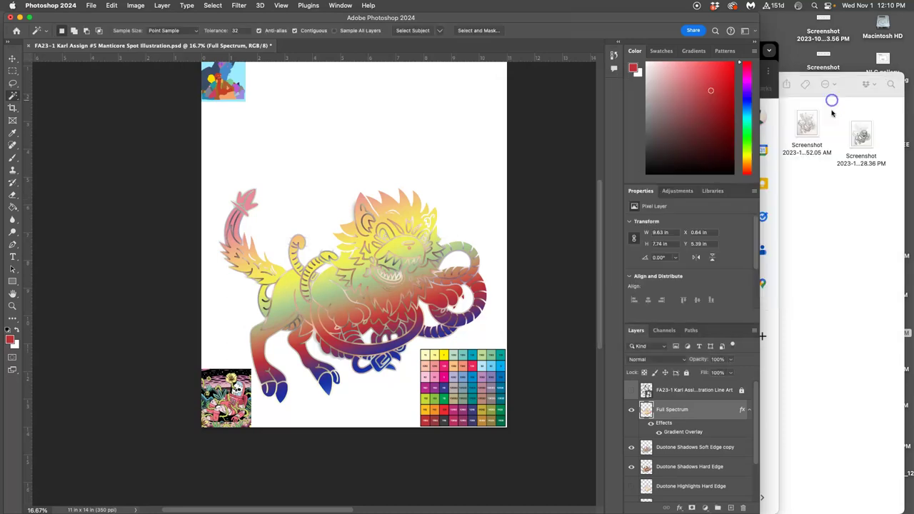
right_click(702, 415)
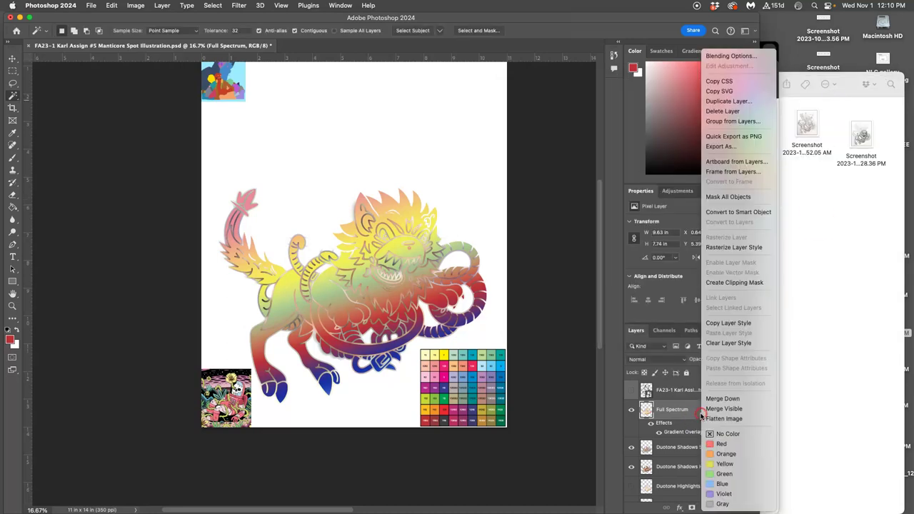
left_click(734, 247)
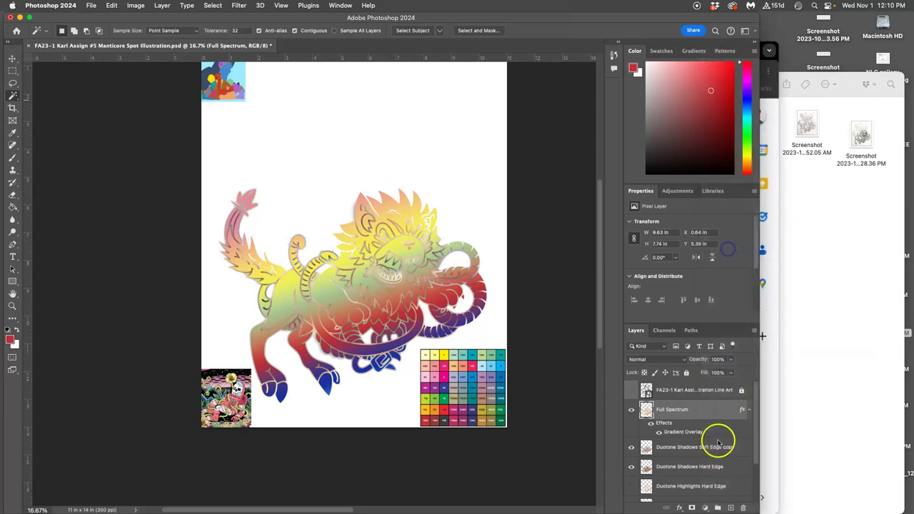
- Turn the line art and duotone layers back on, comparing with Full Spectrum hidden and shown
left_click(631, 410)
left_click(631, 410)
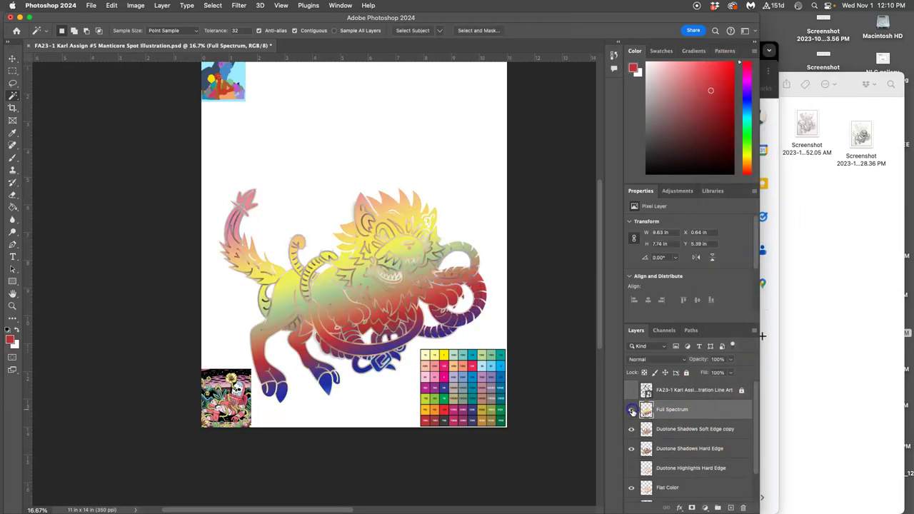
left_click(632, 449)
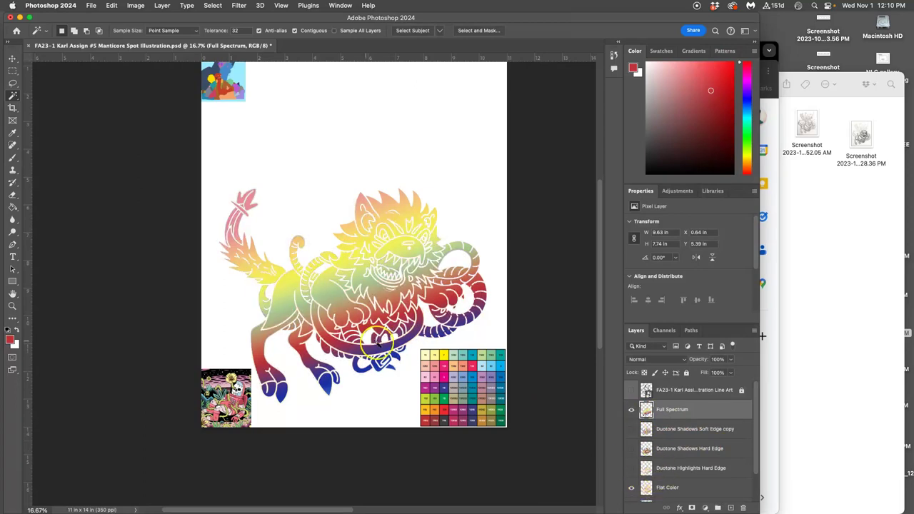
left_click(631, 392)
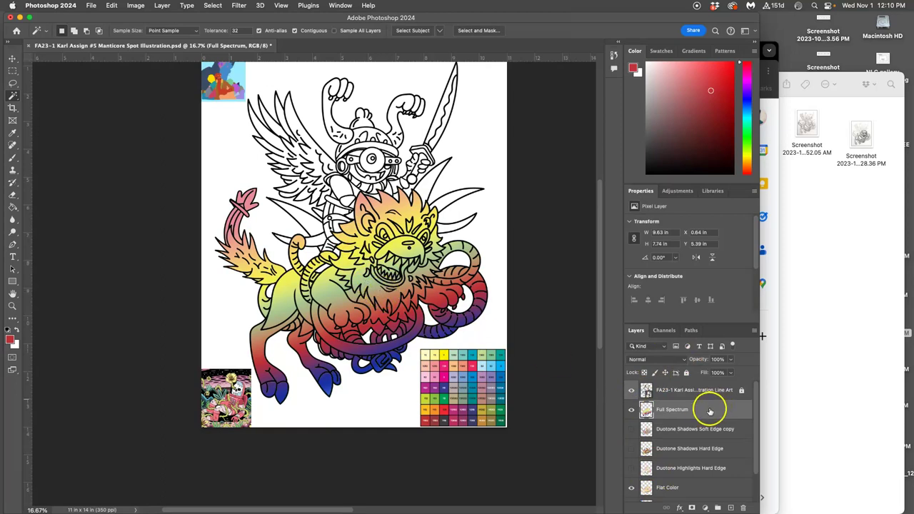
left_click(631, 486)
scroll(660, 467, "down", 1)
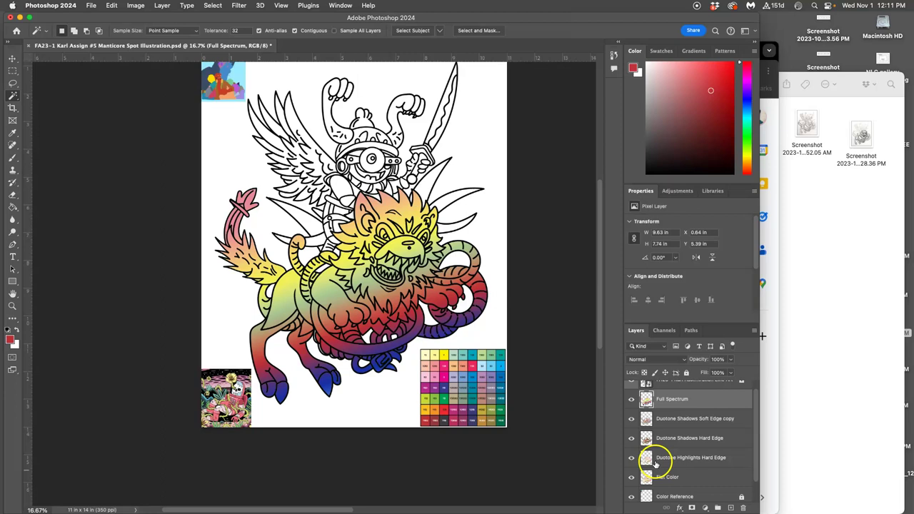
left_click(631, 405)
left_click(630, 405)
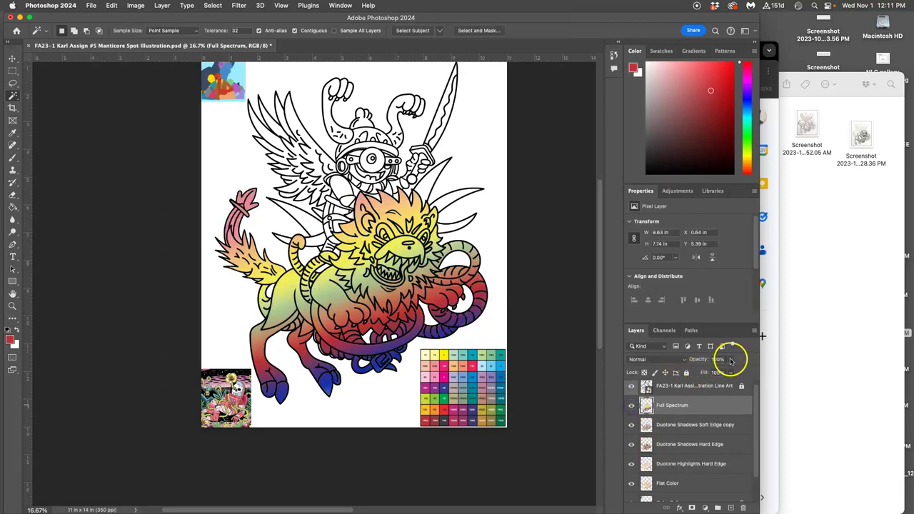
- Try Darken on Full Spectrum, inspect the lion's shading up close, then switch to Pin Light
left_click(673, 359)
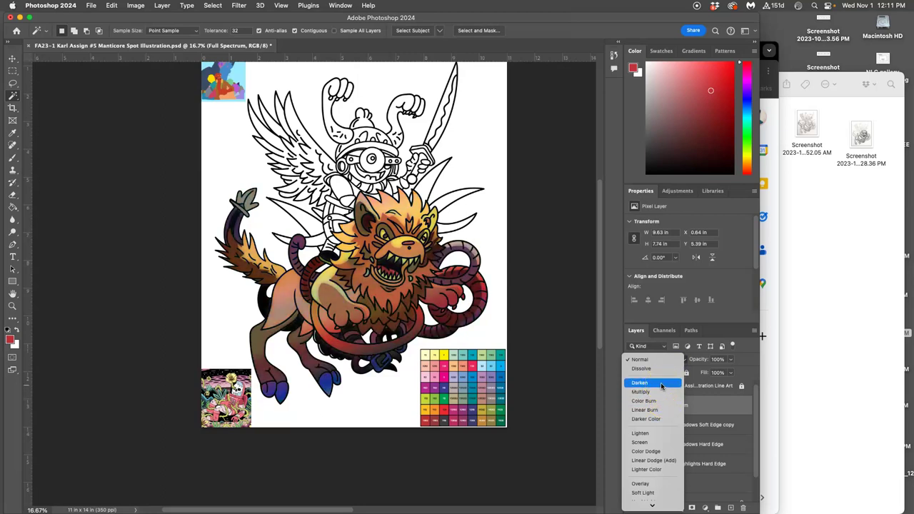
left_click(661, 386)
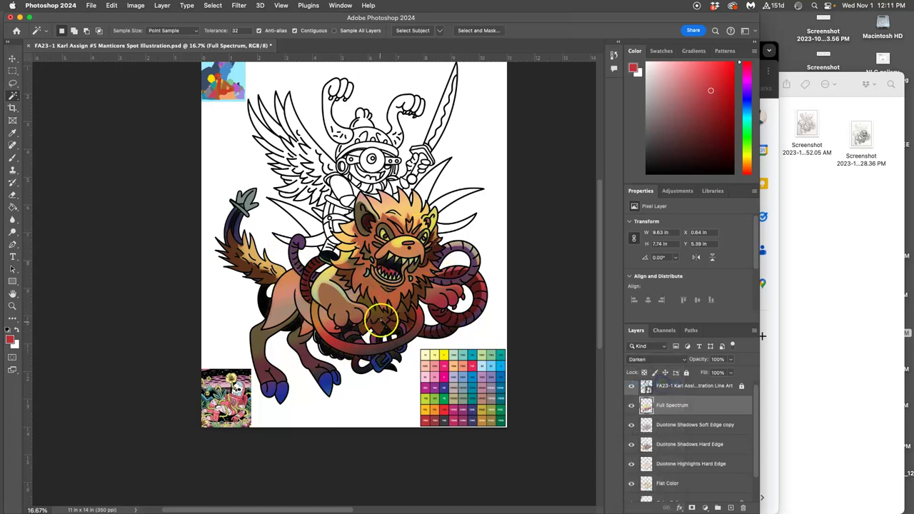
scroll(376, 303, "down", 1)
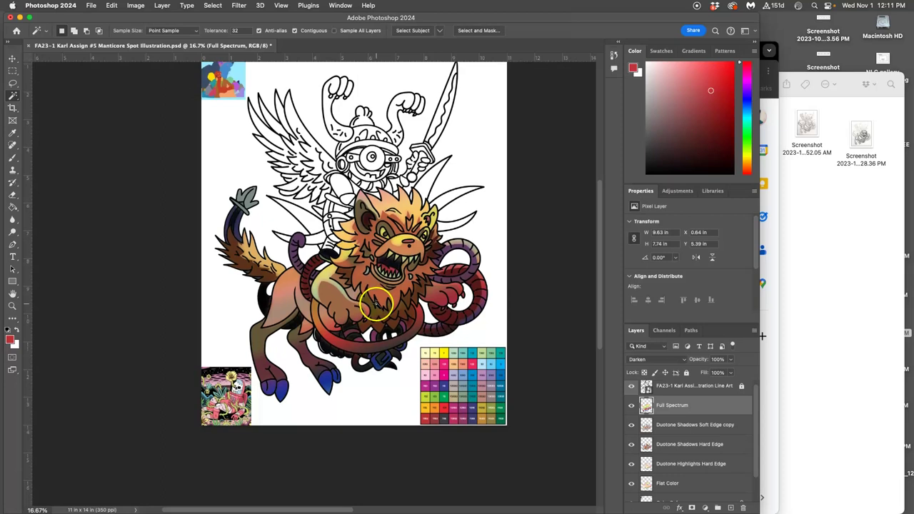
scroll(376, 303, "down", 3)
key("super+equal")
key("super+equal")
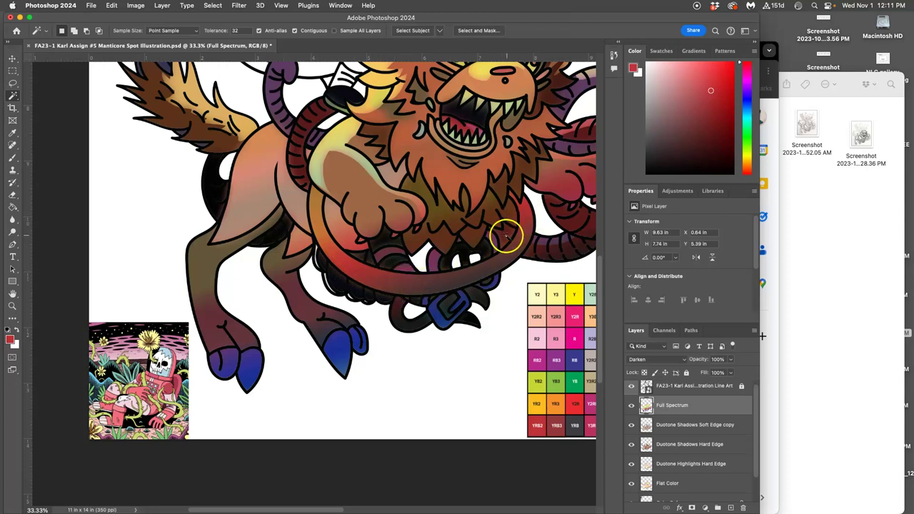
scroll(506, 230, "right", 5)
scroll(437, 225, "up", 5)
scroll(343, 225, "left", 3)
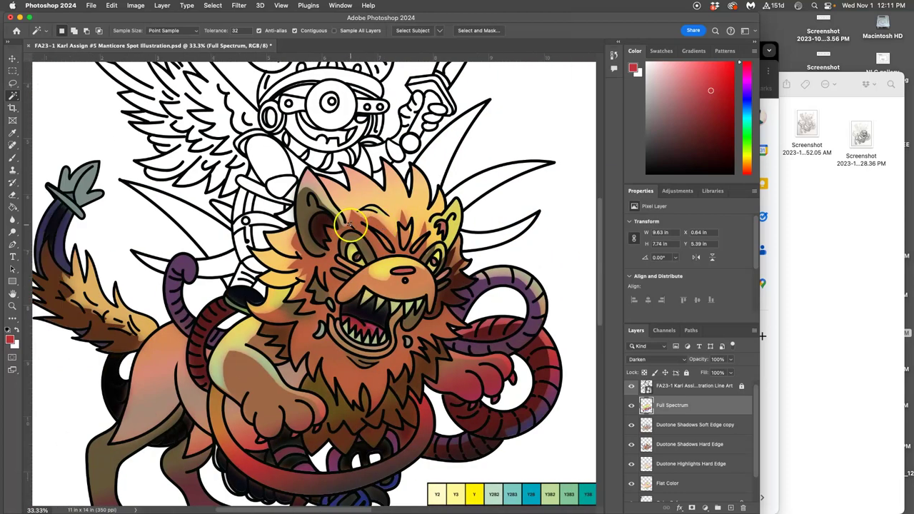
scroll(211, 319, "down", 5)
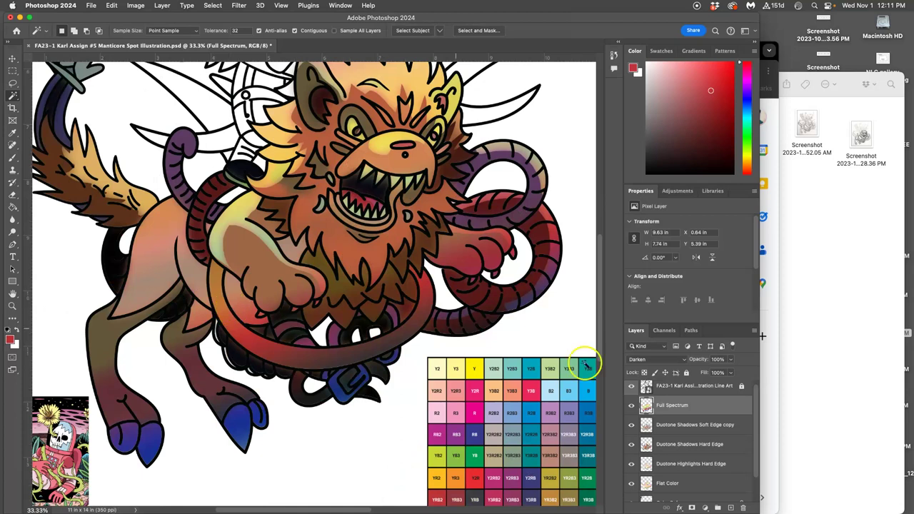
left_click(662, 359)
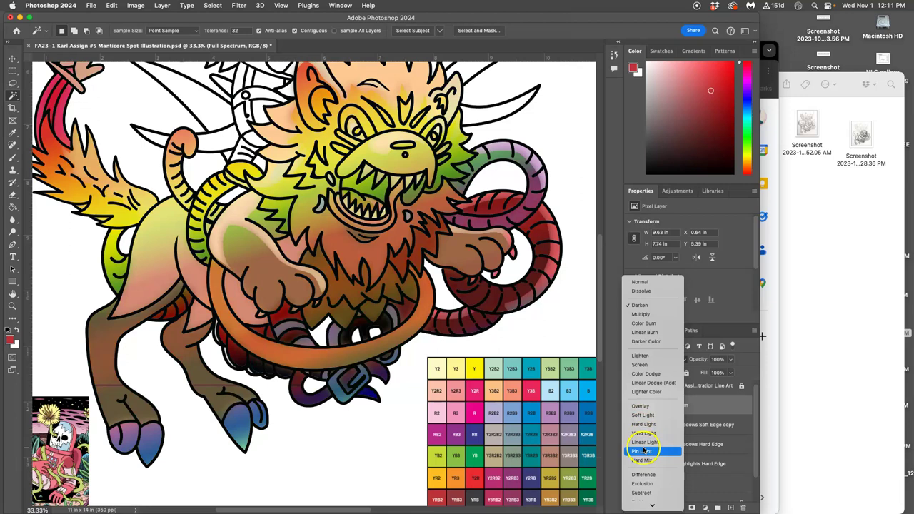
left_click(641, 451)
- Drop Full Spectrum's opacity to 25% and toggle it on and off to compare the tint
key("super+minus")
key("super+minus")
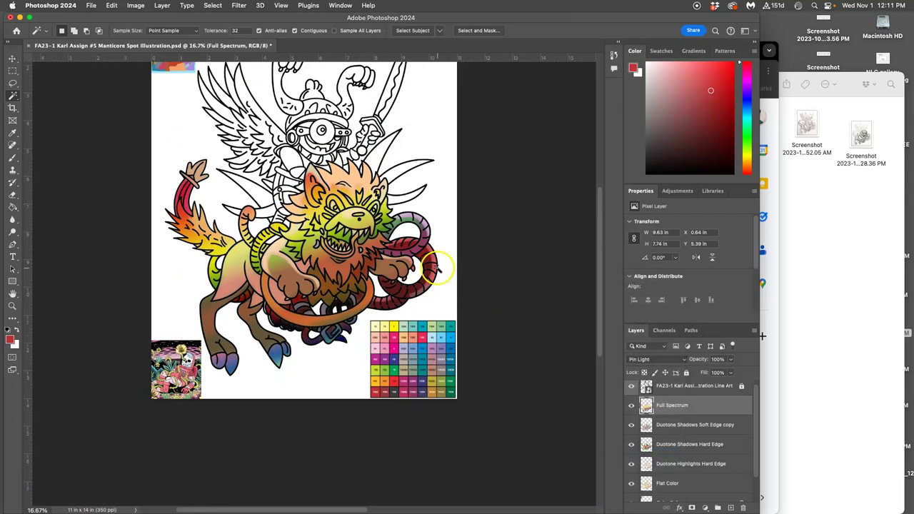
left_click(729, 360)
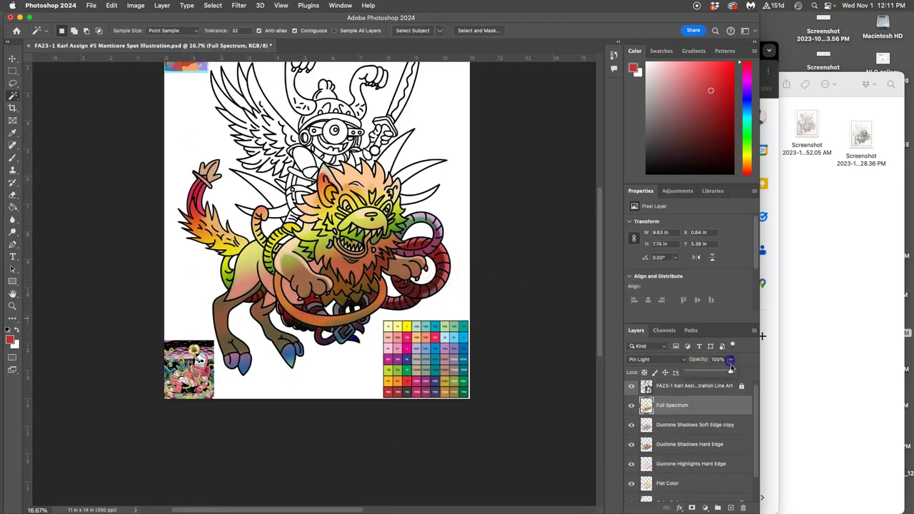
left_click_drag(718, 372, 698, 374)
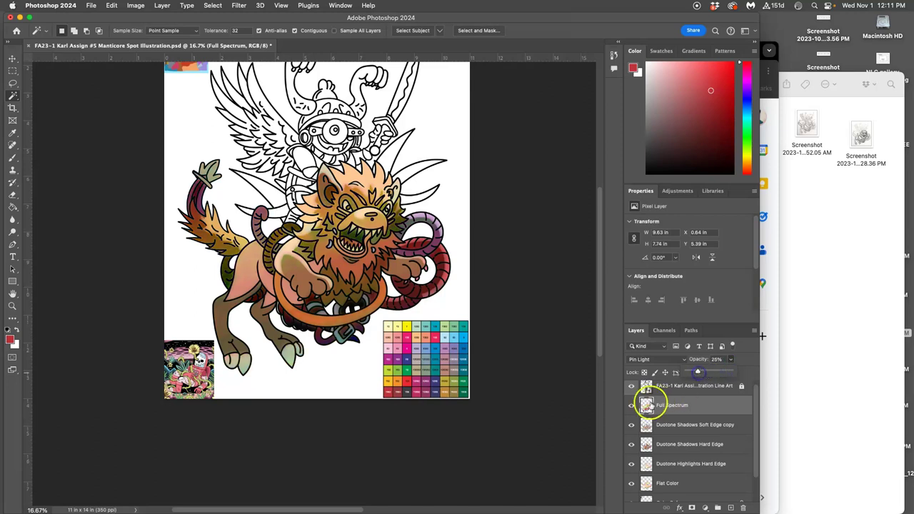
left_click(631, 404)
left_click(631, 404)
left_click(632, 405)
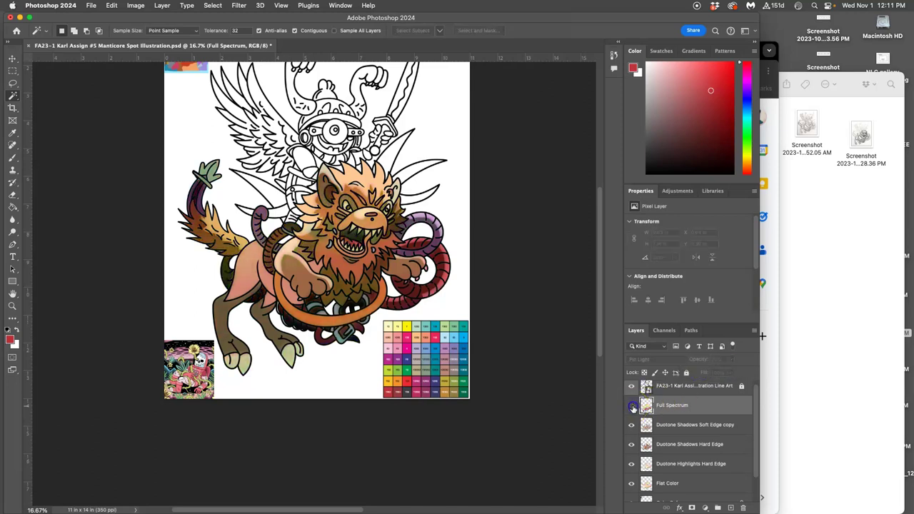
left_click(631, 405)
left_click(631, 405)
left_click(631, 406)
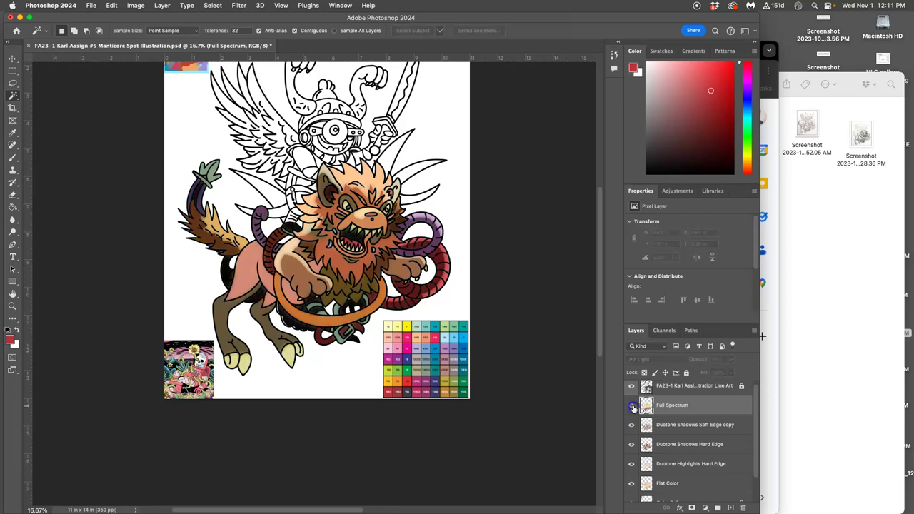
left_click(631, 405)
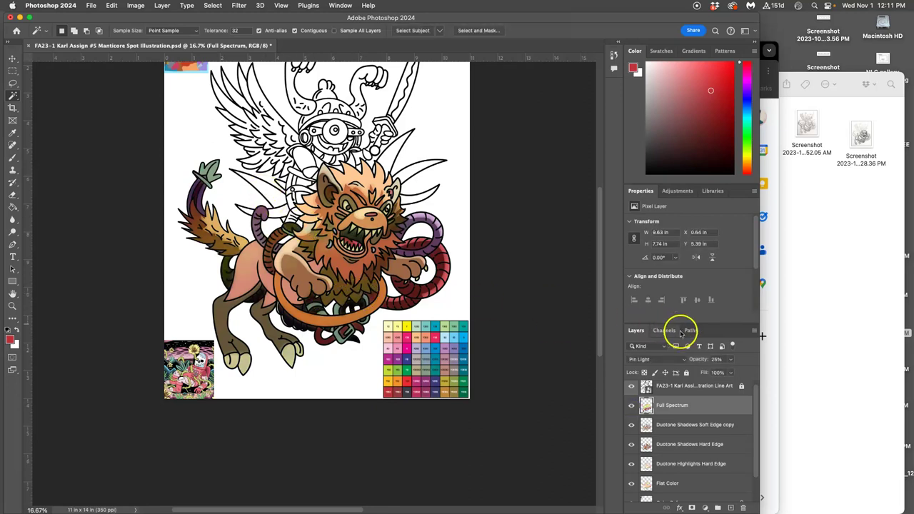
left_click(669, 360)
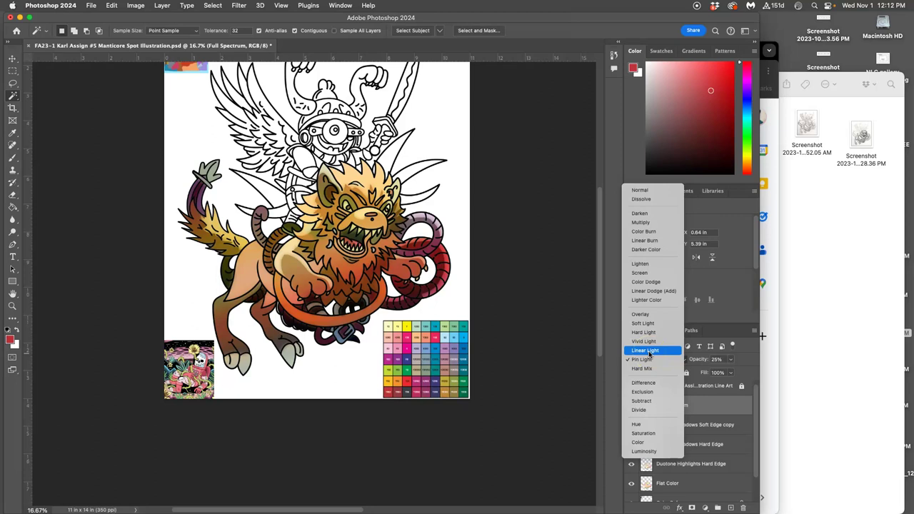
- Switch the Full Spectrum layer to Linear Light at 25% opacity, then compare with it hidden and shown, and check the colours zoomed in
left_click(646, 350)
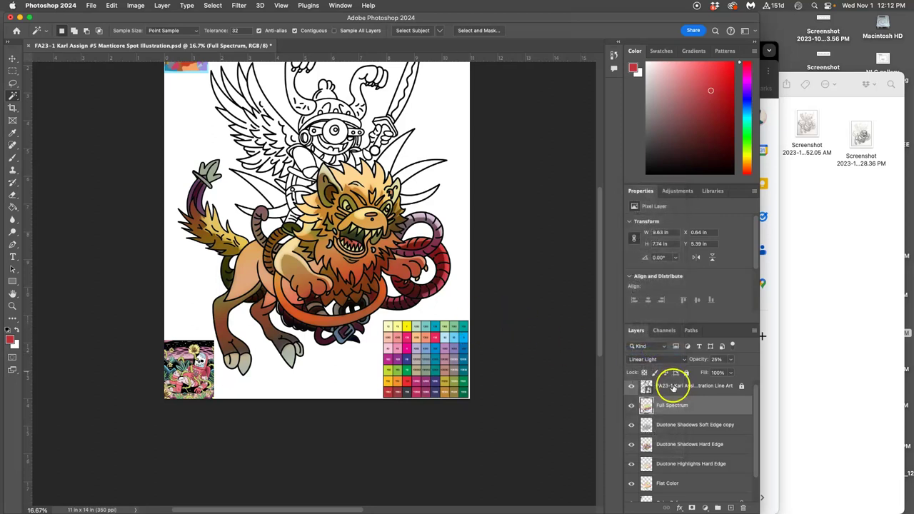
left_click(631, 406)
left_click(631, 406)
left_click(631, 405)
left_click(631, 405)
key("super+equal")
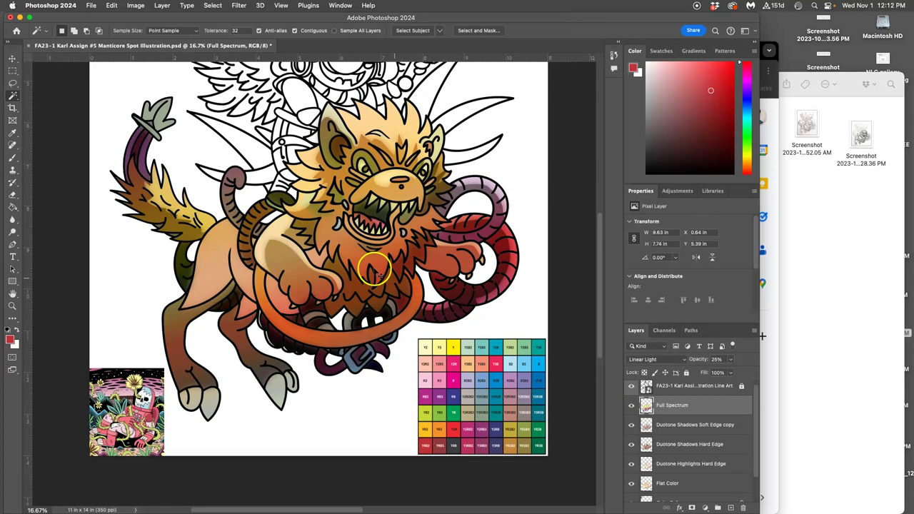
scroll(314, 223, "up", 3)
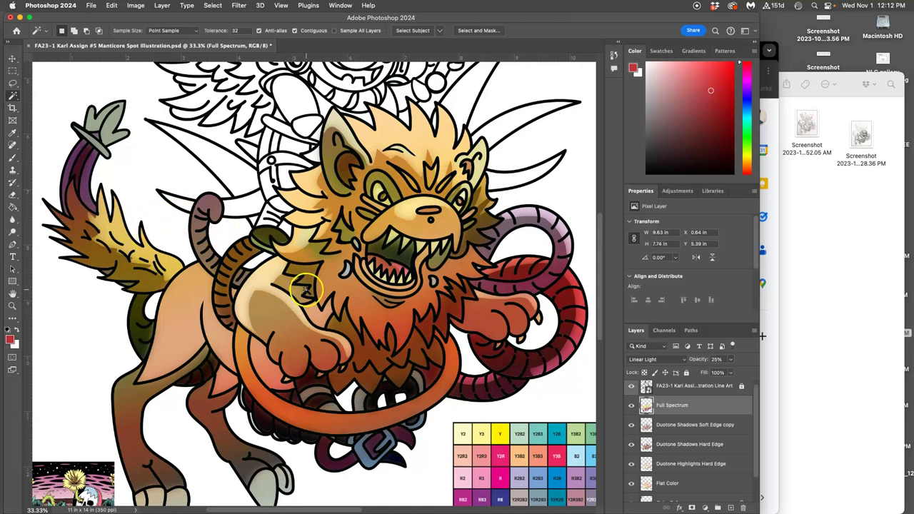
key("super+minus")
key("super+minus")
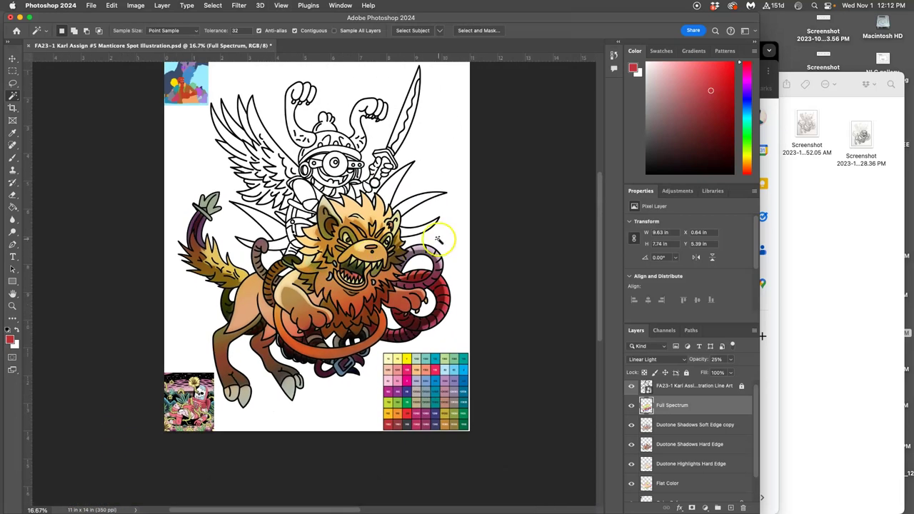